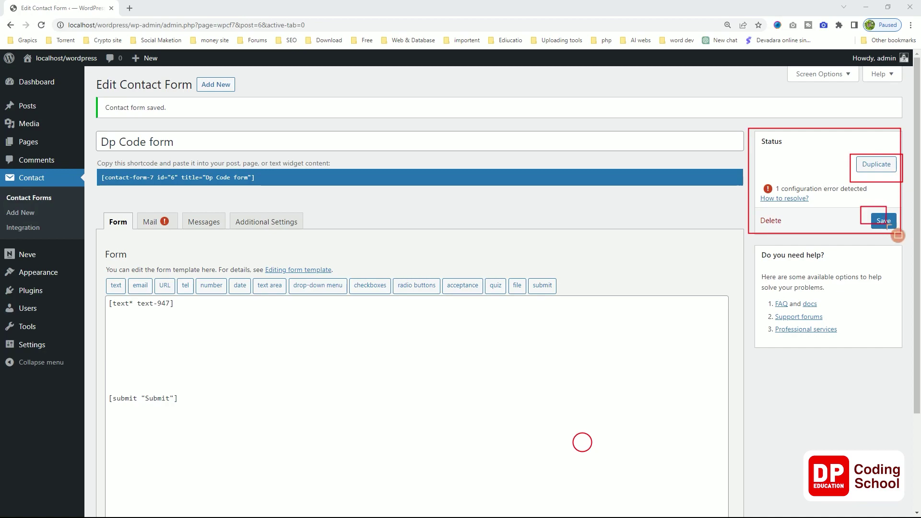
Drag-select text among the Contact Form 7 page links, then dismiss the selection.
left_click_drag(754, 213, 782, 231)
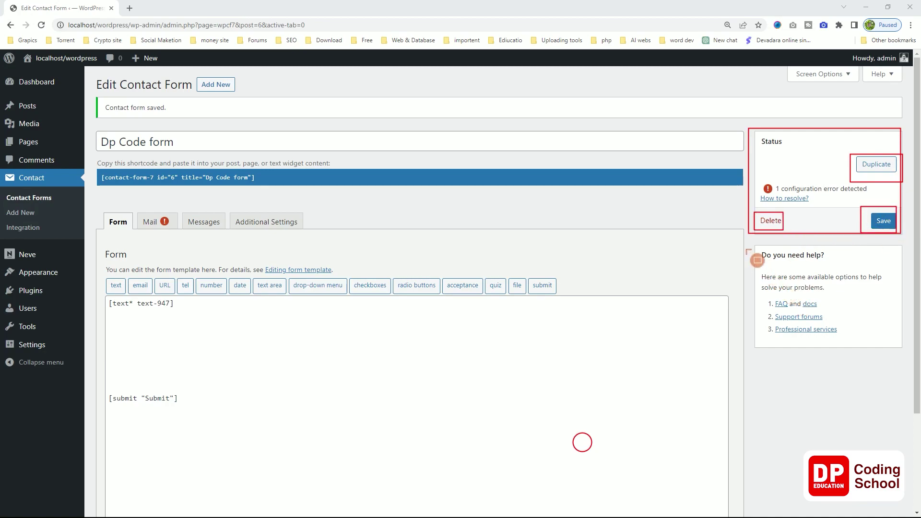
mouse_move(758, 253)
left_mouse_down()
mouse_move(838, 328)
mouse_move(905, 361)
left_mouse_up()
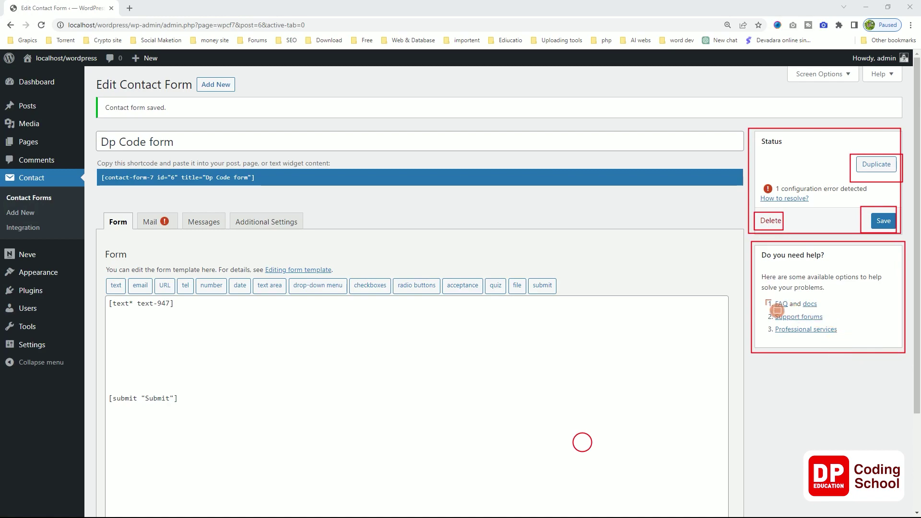
left_click_drag(763, 305, 763, 305)
left_click_drag(764, 297, 818, 311)
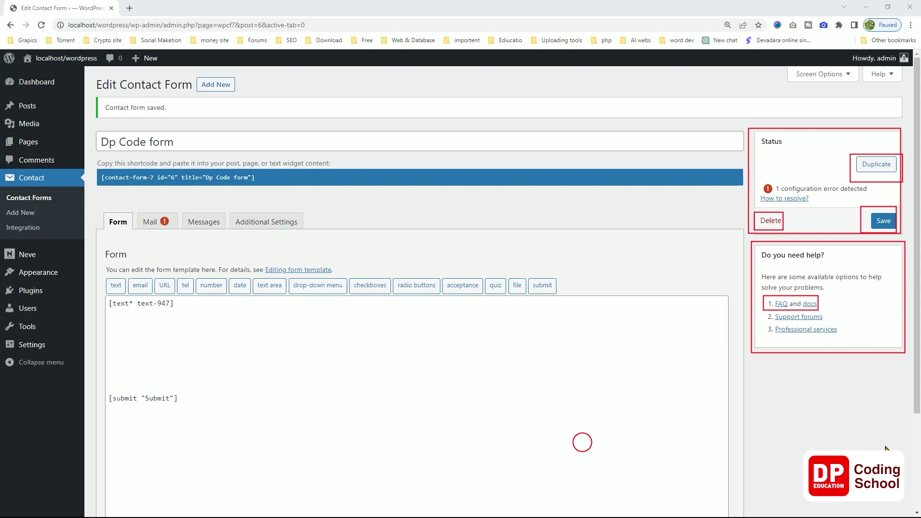
key("Escape")
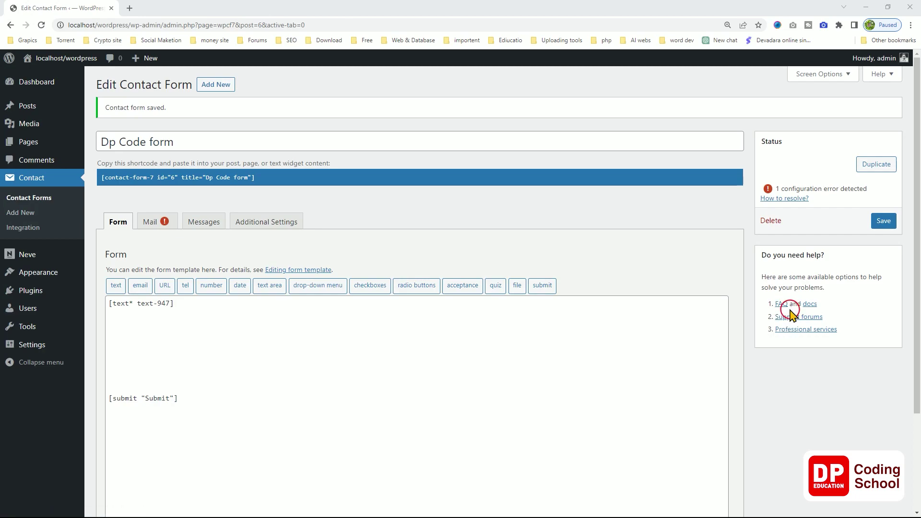
Open the FAQ page in a new tab and start reading it.
right_click(783, 309)
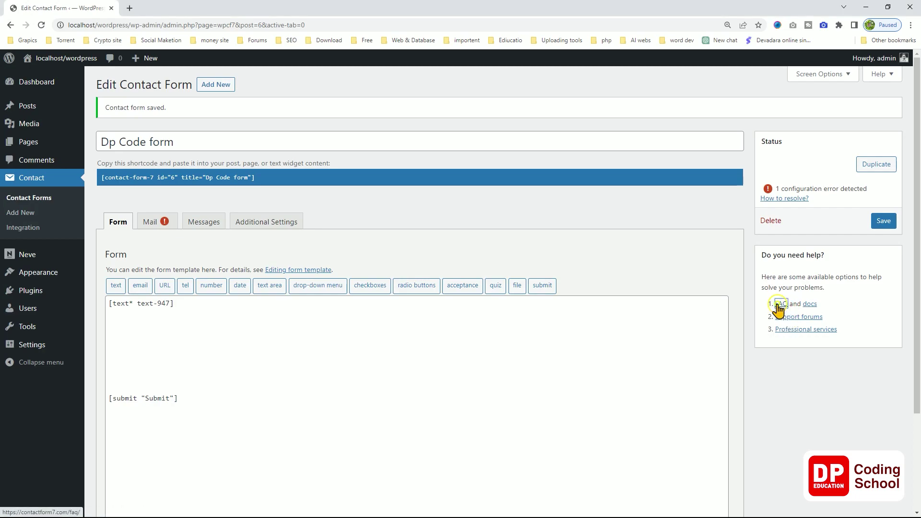
left_click(795, 313)
left_click(184, 8)
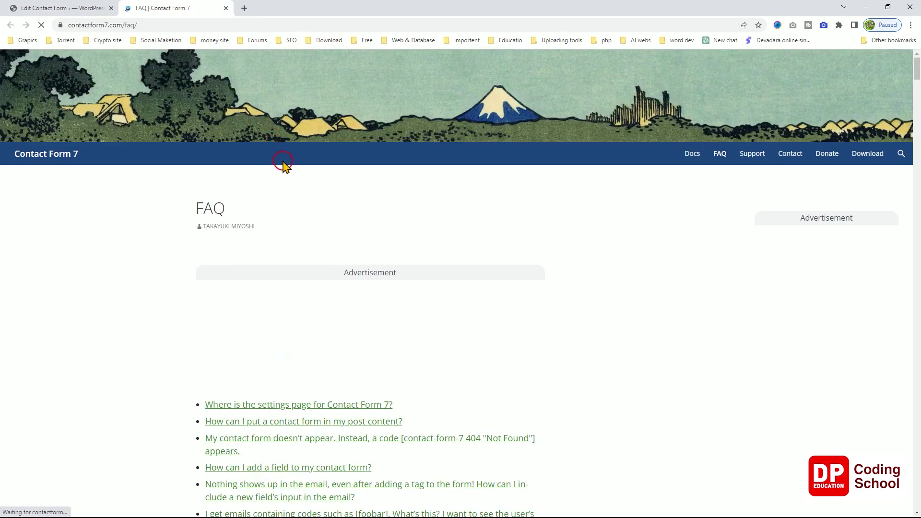
scroll(285, 166, "down", 2)
scroll(287, 168, "down", 3)
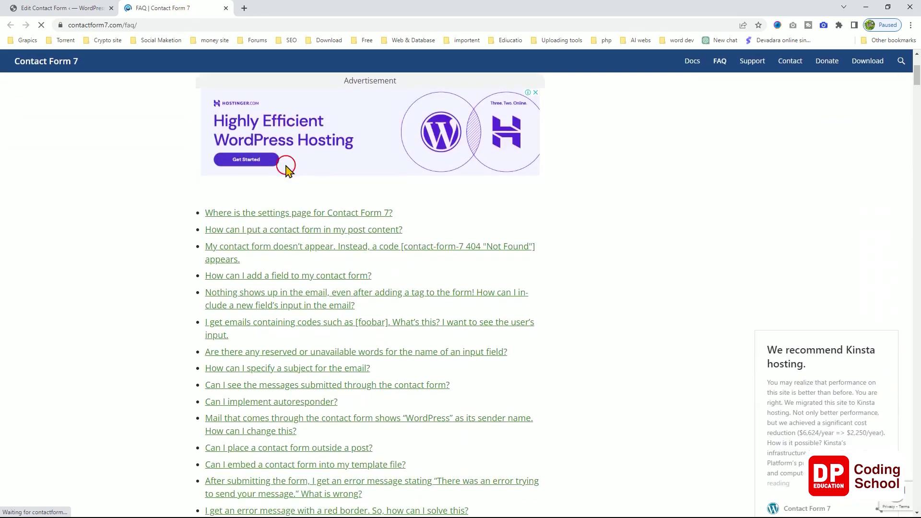
left_click(287, 166)
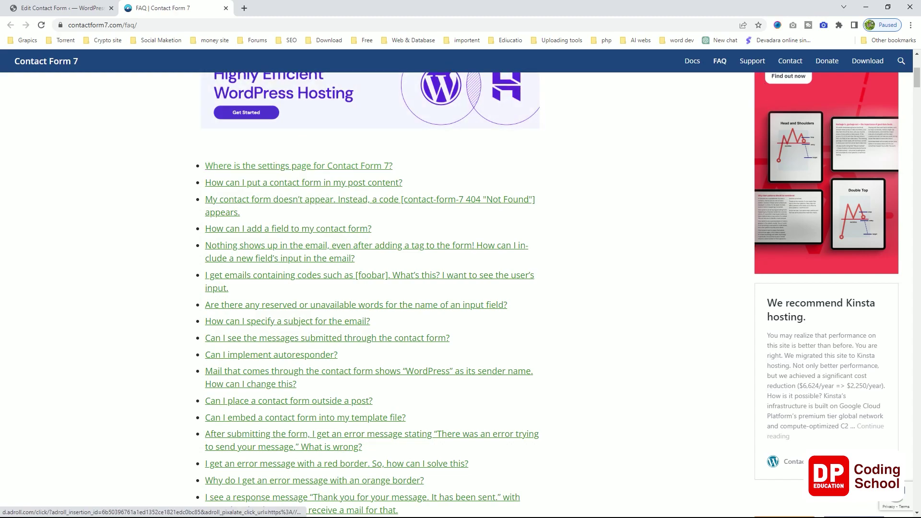
Scroll through the FAQ questions, then return to the form editor tab.
scroll(540, 240, "down", 5)
scroll(542, 246, "down", 5)
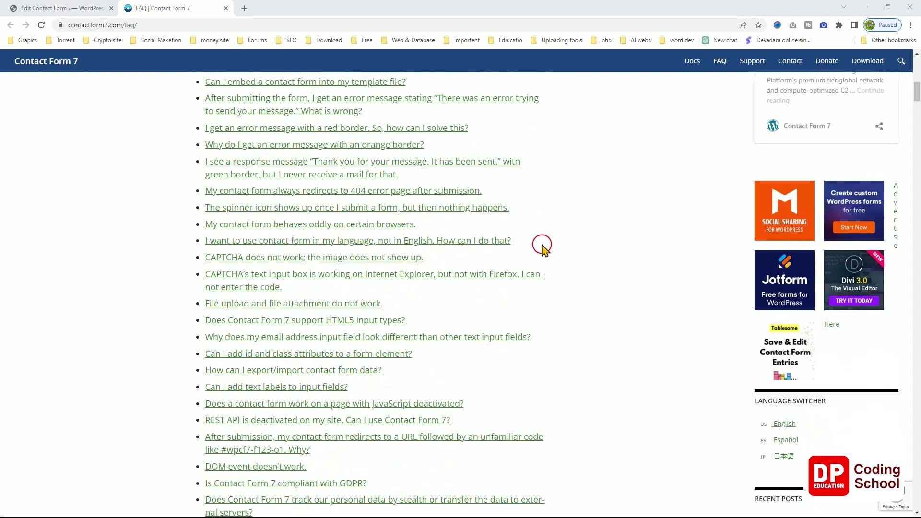
scroll(542, 246, "up", 6)
scroll(542, 245, "up", 3)
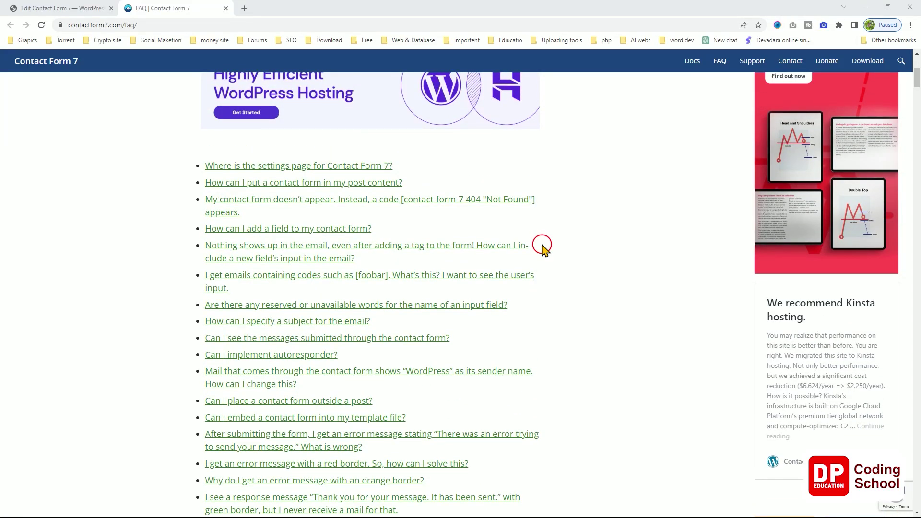
scroll(542, 245, "up", 5)
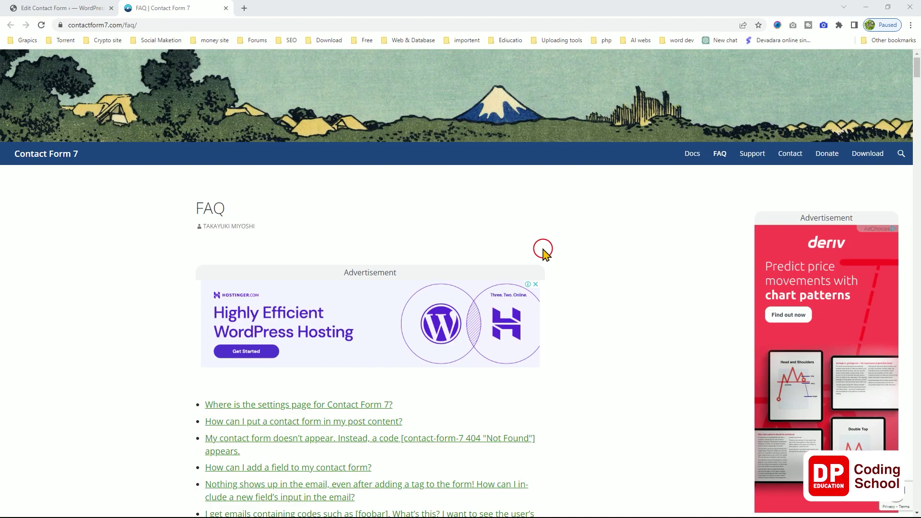
key("ctrl+shift+Tab")
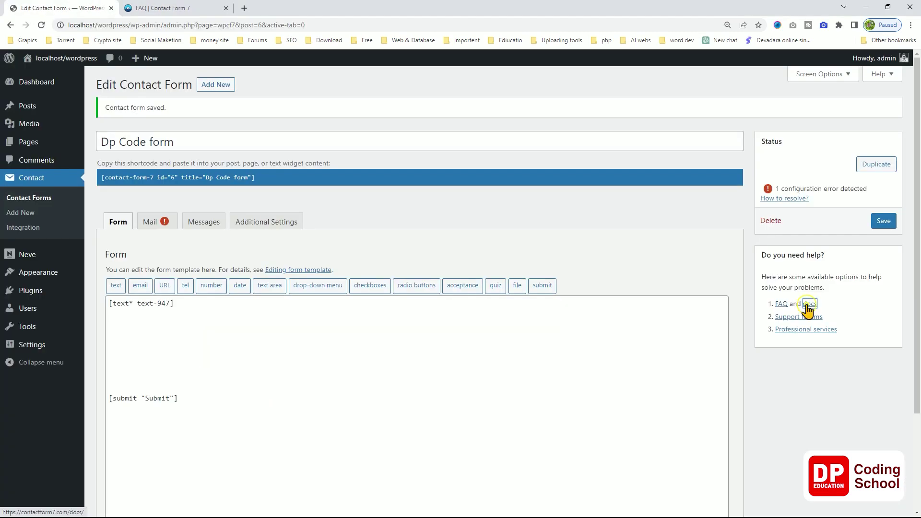
Open the Contact Form 7 Docs in a third tab, skim Getting started, and return to the Dp Code editor.
right_click(810, 304)
left_click(816, 313)
left_click(245, 8)
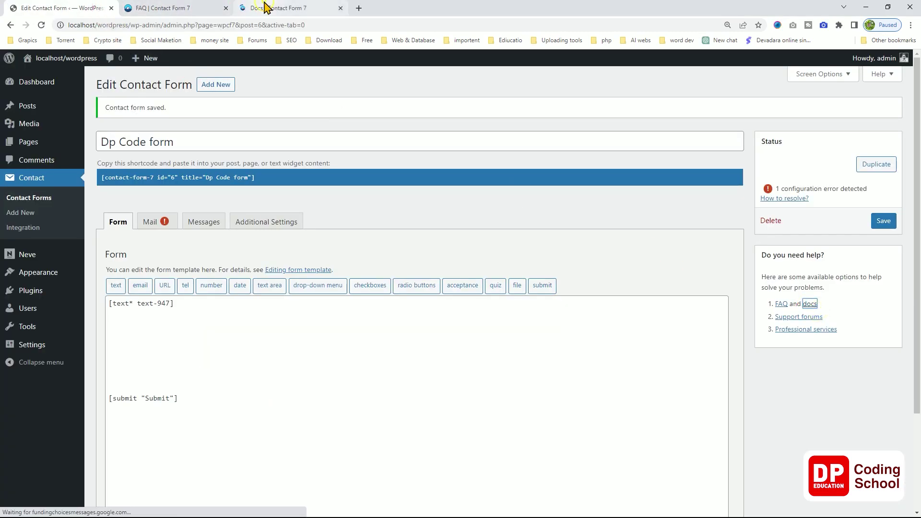
scroll(317, 202, "down", 4)
scroll(314, 204, "down", 2)
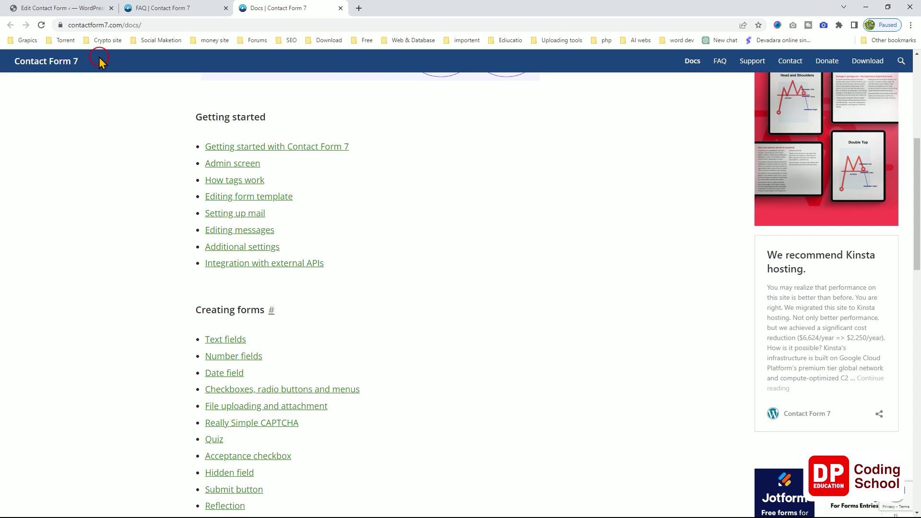
left_click(80, 9)
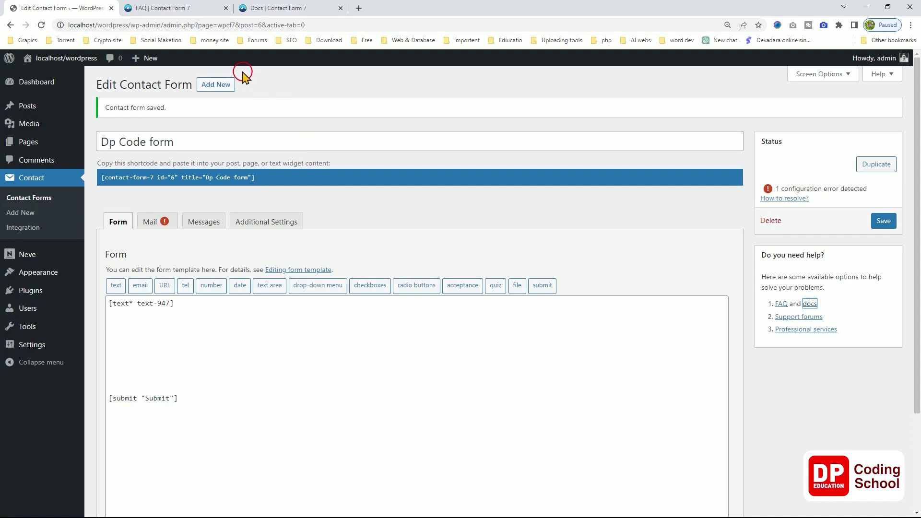
Close the FAQ and Docs tabs and put the cursor on the blank line below [text* text-947].
left_click(226, 8)
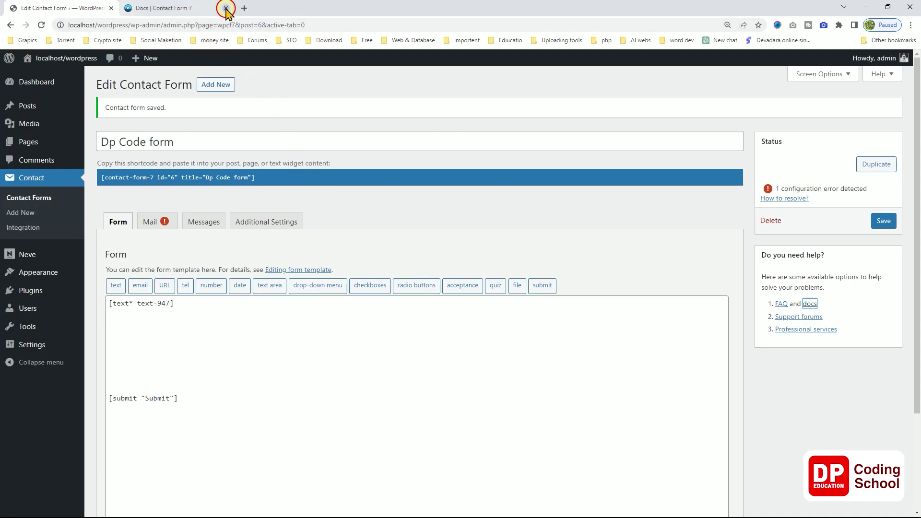
left_click(226, 8)
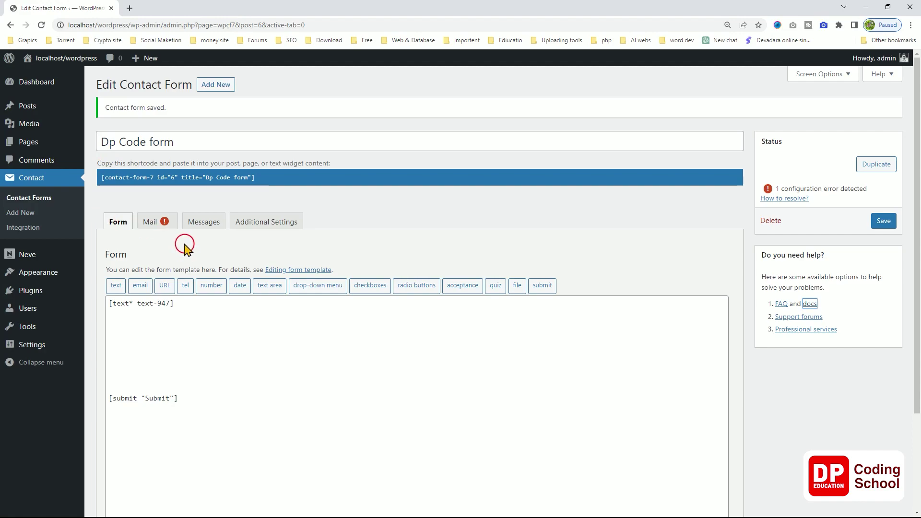
left_click_drag(174, 303, 109, 303)
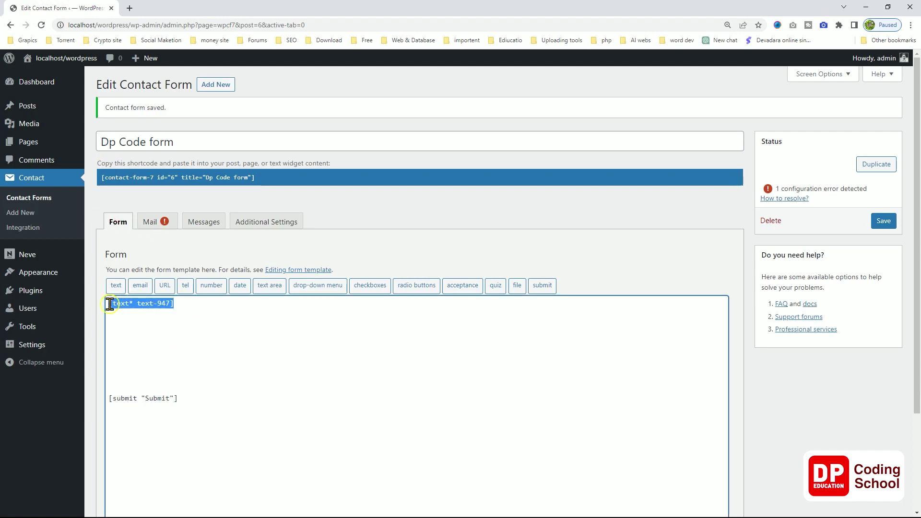
left_click(113, 319)
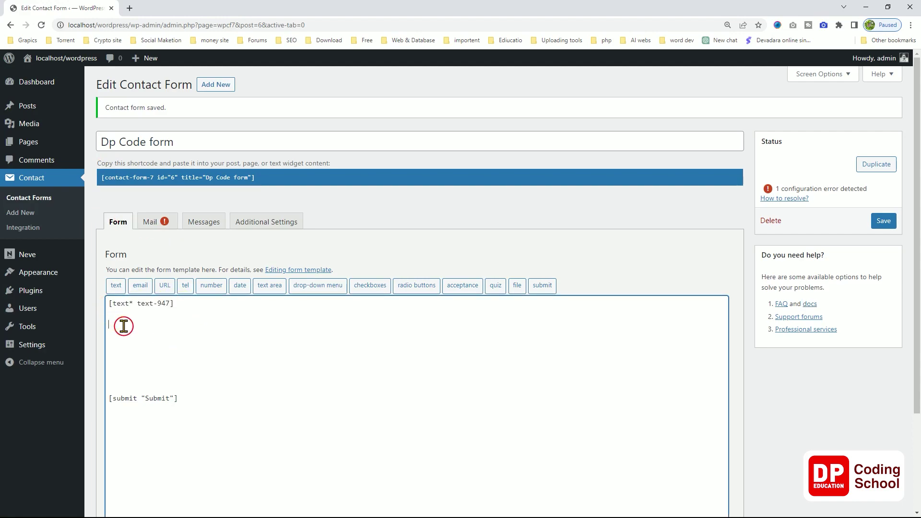
Launch the text form-tag generator, which proposes [text text-984].
scroll(123, 326, "down", 1)
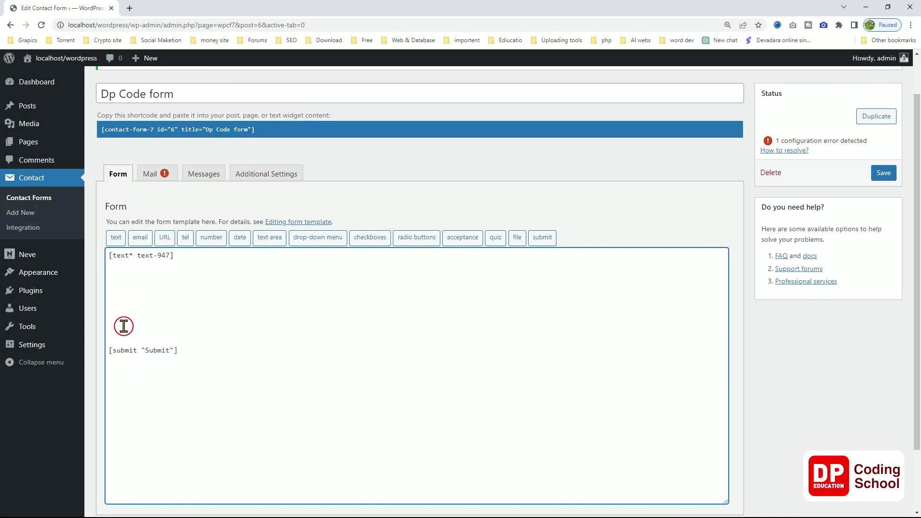
left_click(115, 237)
left_click(426, 207)
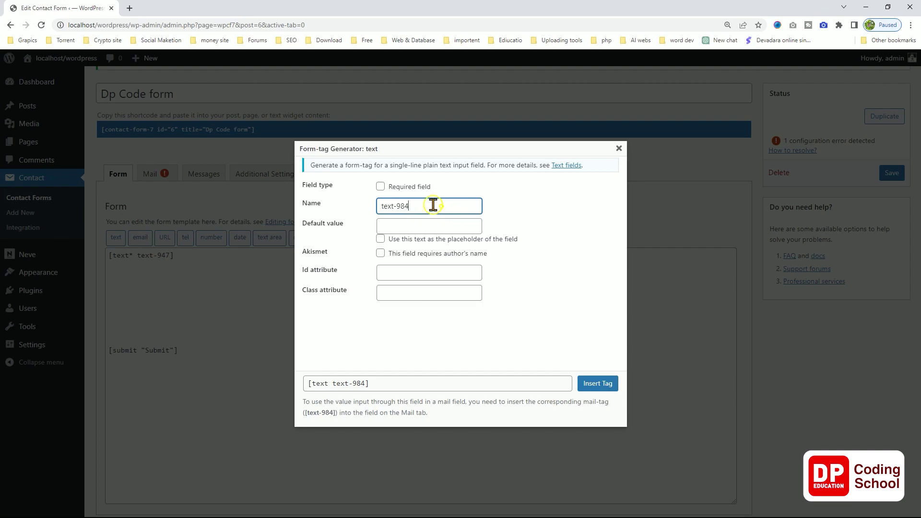
Rename the field from text-984 to 'Name' and mark it required, producing [text* Name].
left_click_drag(429, 204, 376, 206)
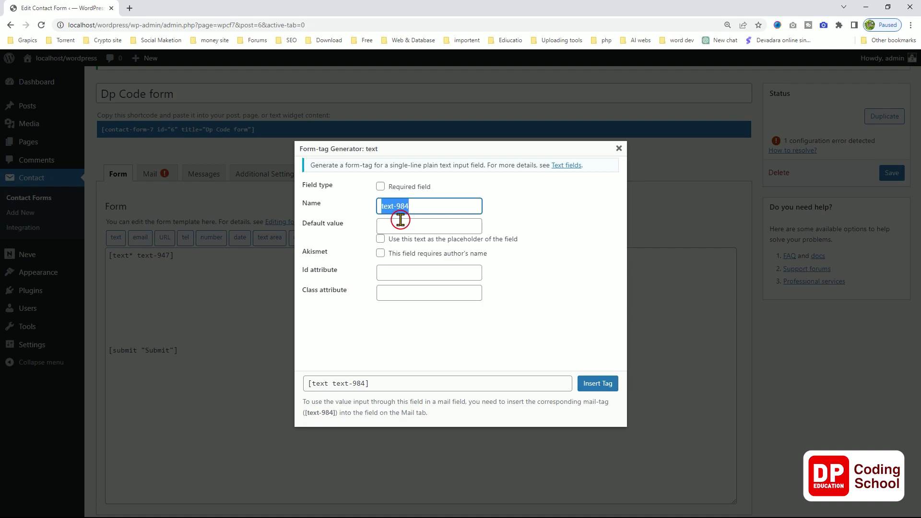
type("Name")
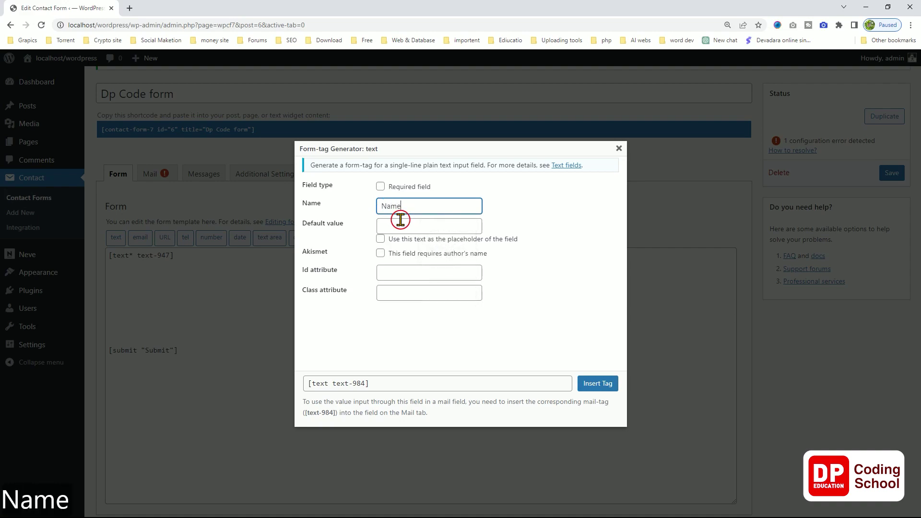
left_click(391, 222)
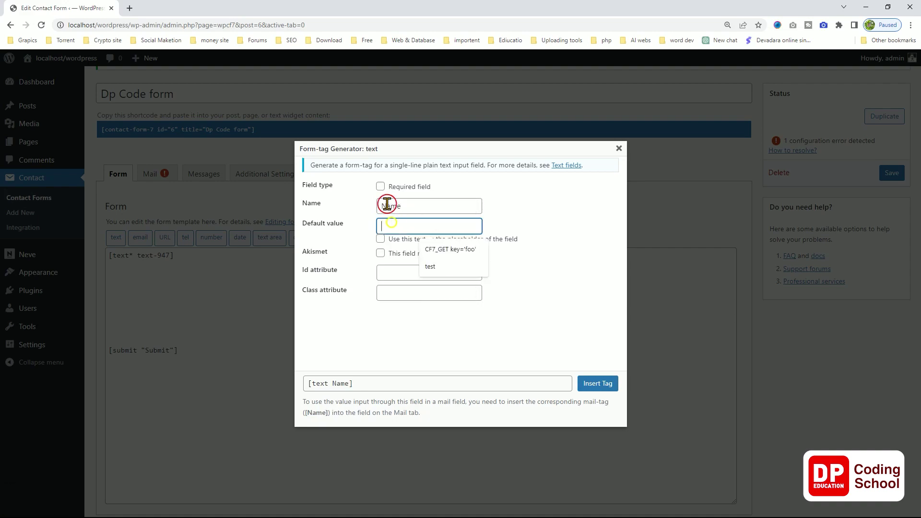
left_click(381, 187)
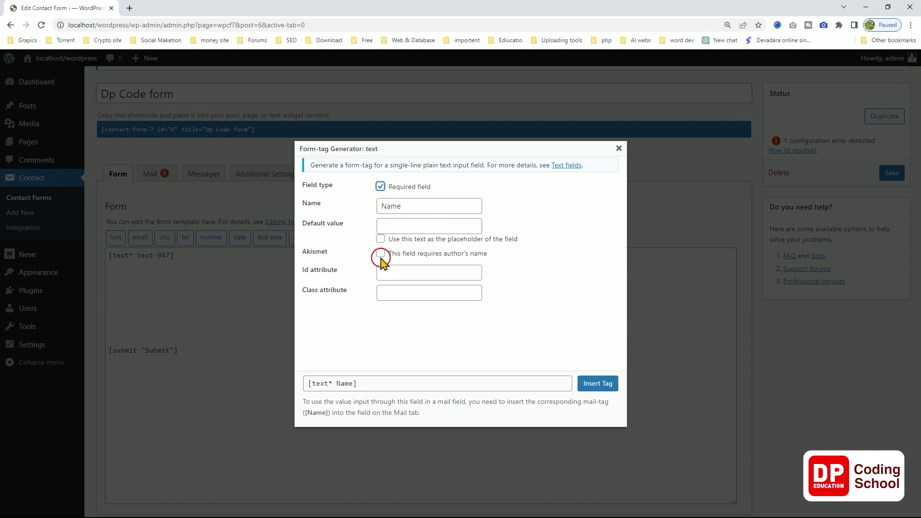
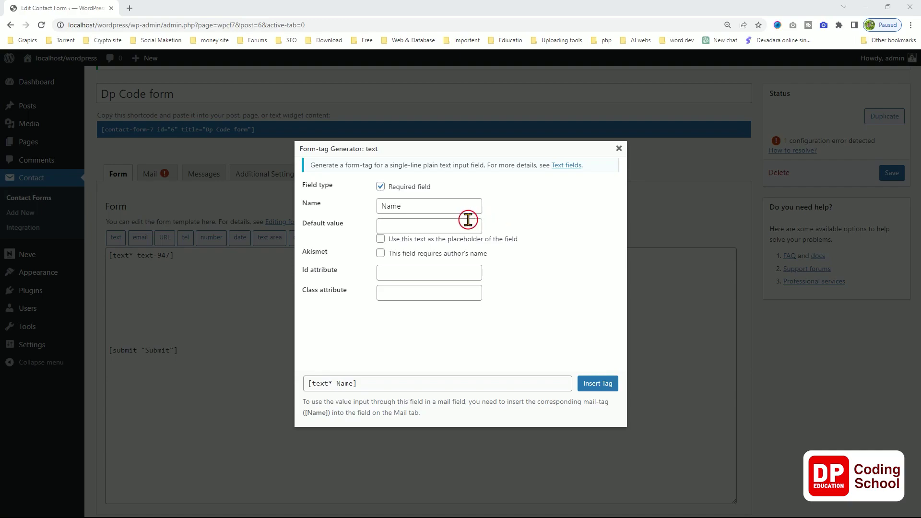
Start entering a sample first name as the Name field's default value.
left_click(424, 206)
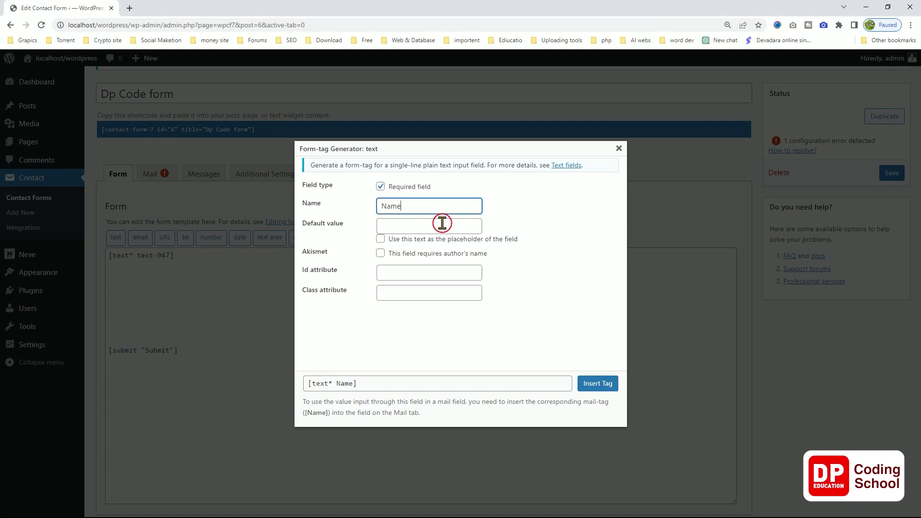
left_click(444, 224)
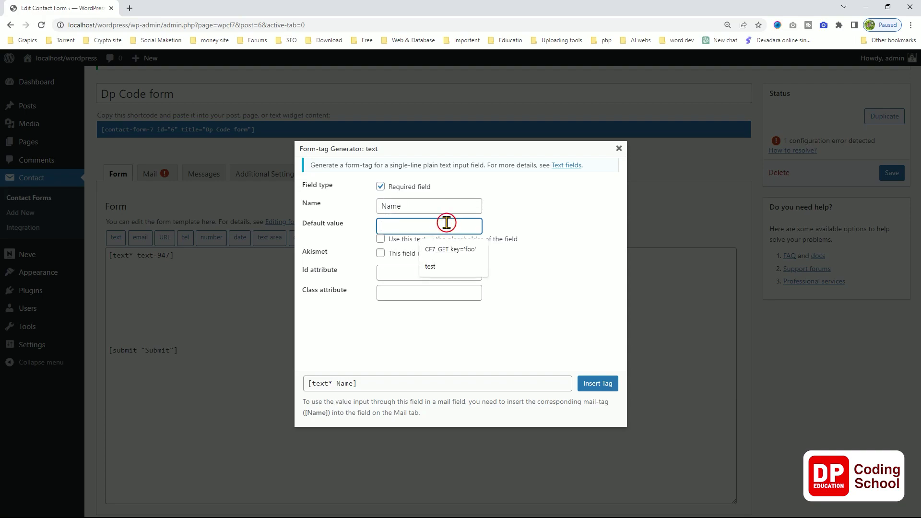
key("shift")
type("Sa")
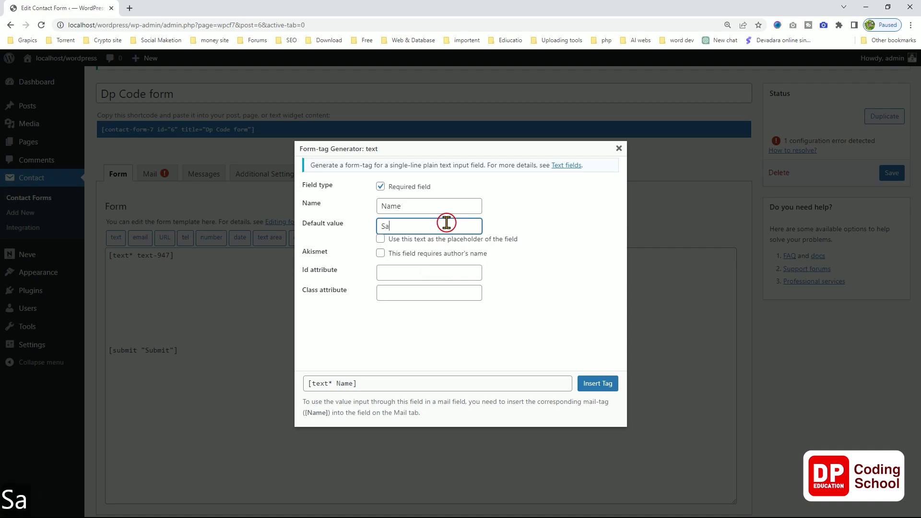
type("man")
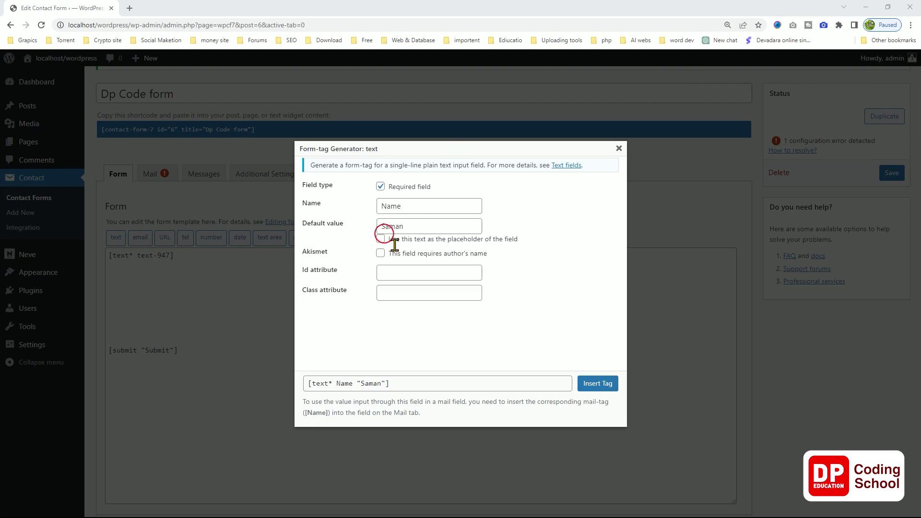
Replace the Name default value with 'Type your name here' and use it as the placeholder.
left_click_drag(417, 229, 348, 234)
type("Ty")
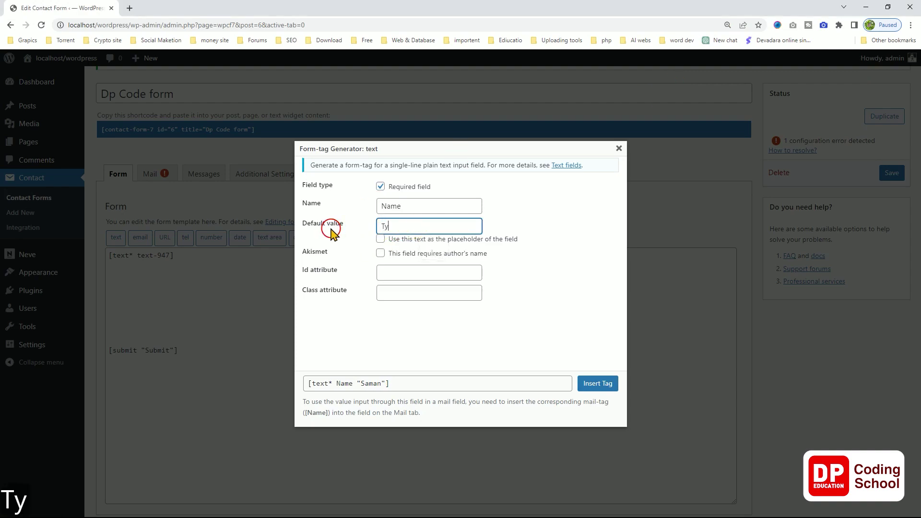
type("oe")
key("BackSpace")
key("BackSpace")
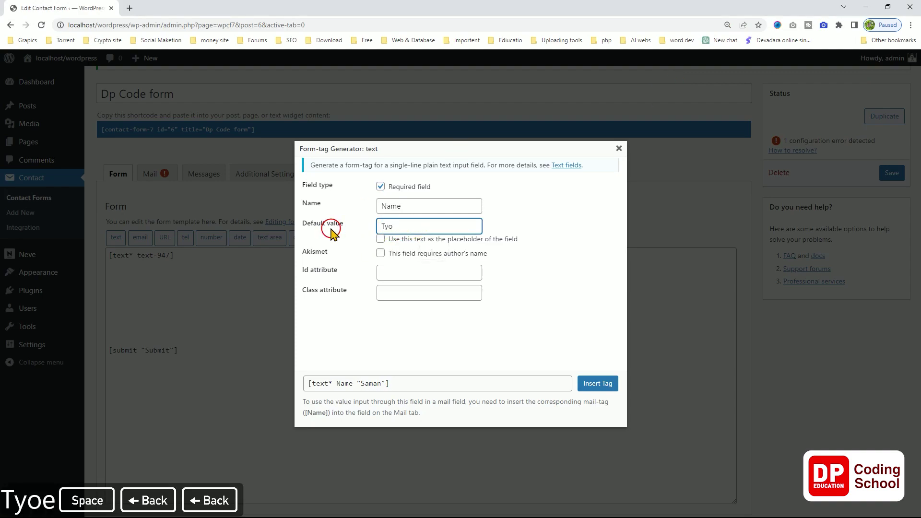
type("p")
key("BackSpace")
key("BackSpace")
type("pe")
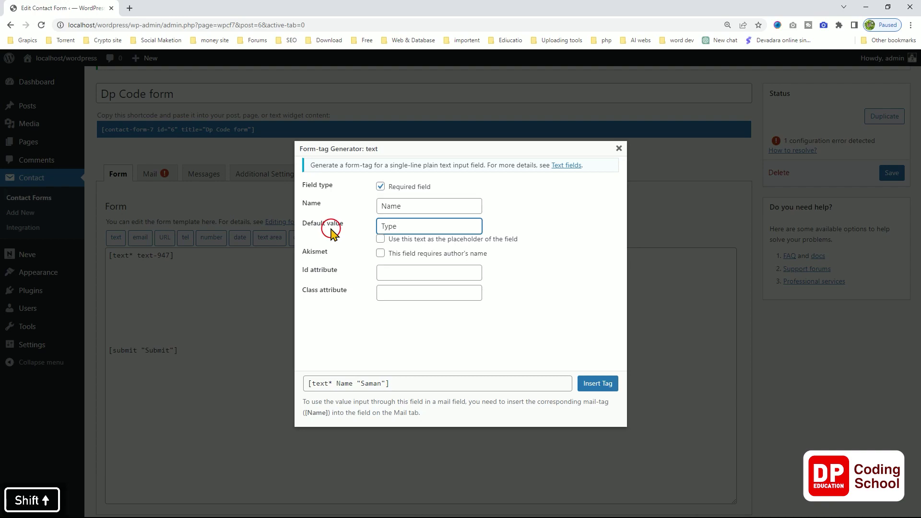
type(" You")
key("BackSpace")
key("BackSpace")
key("BackSpace")
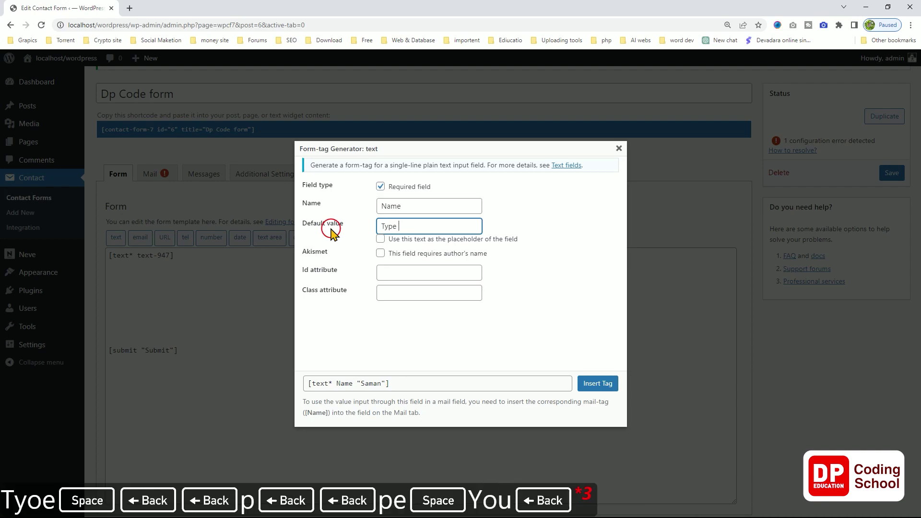
type("your name")
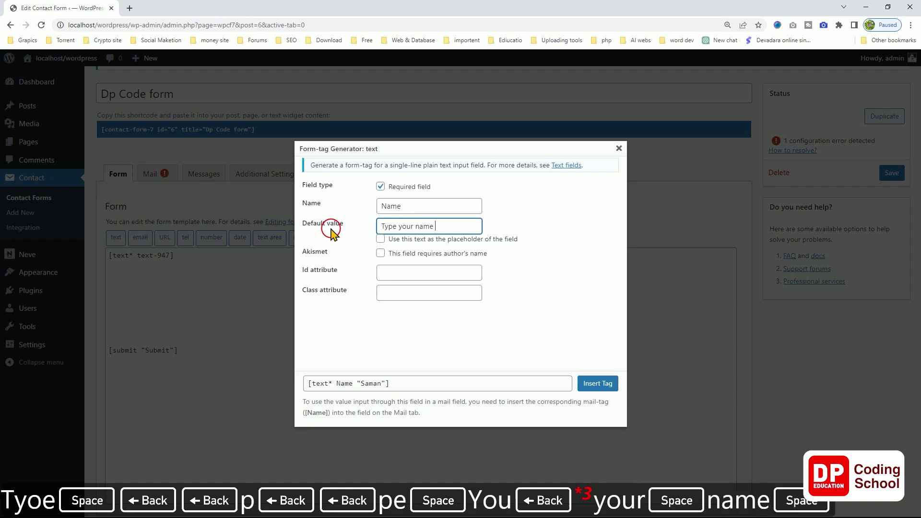
type(" hea")
key("BackSpace")
type("re")
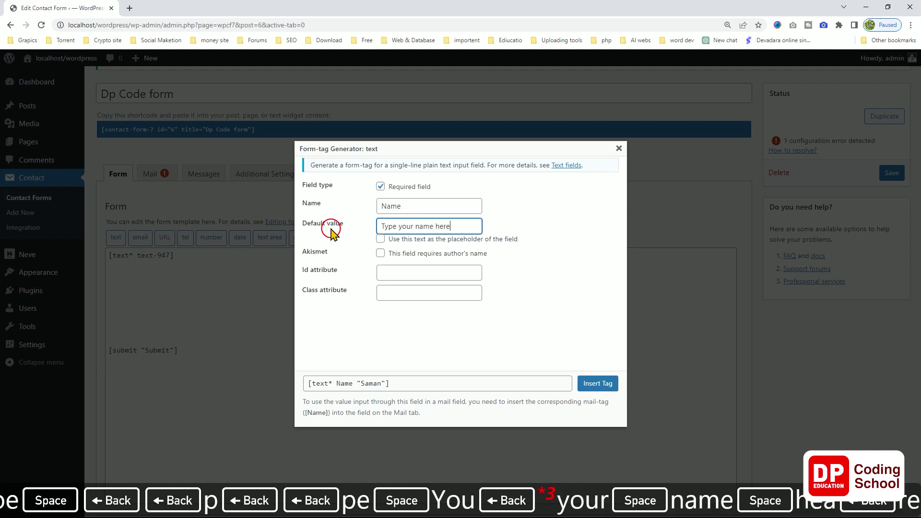
left_click(381, 240)
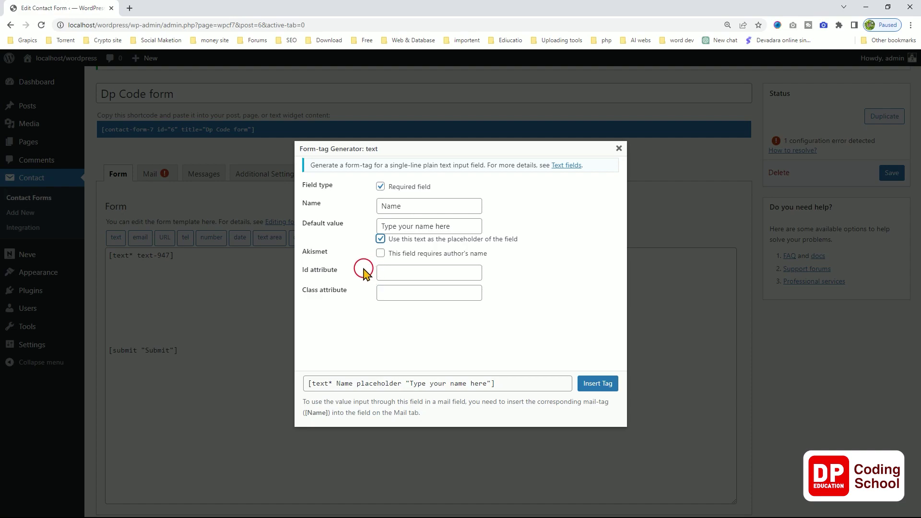
Insert the Name tag, delete the old [text* text-947] line, and save the Dp Code form.
left_click(591, 383)
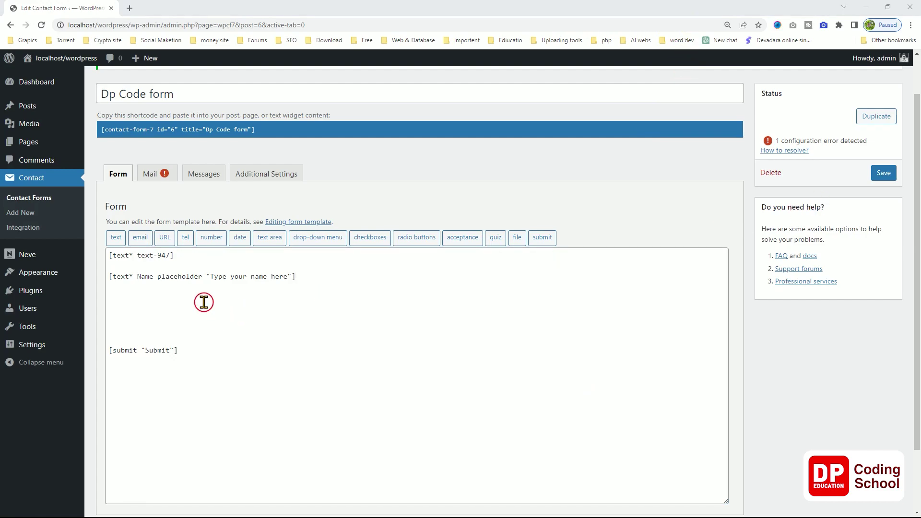
left_click(203, 269)
left_click_drag(200, 257, 109, 255)
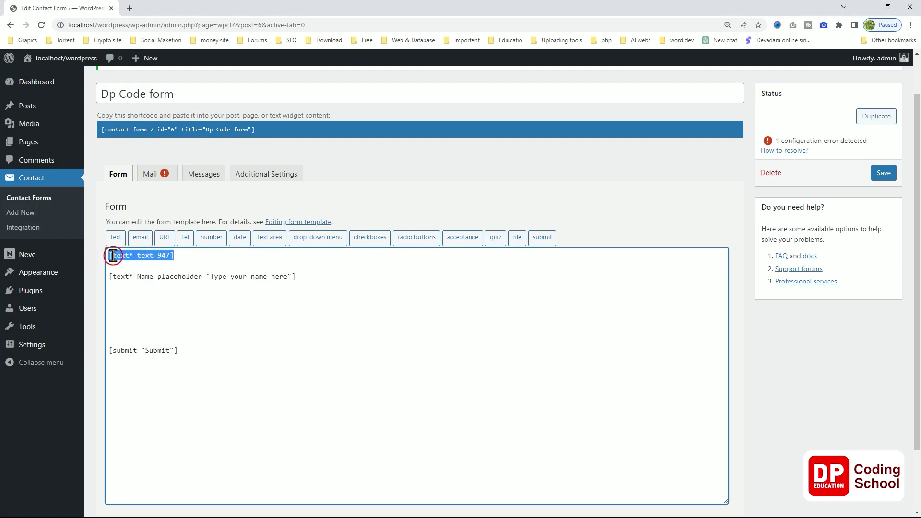
key("BackSpace")
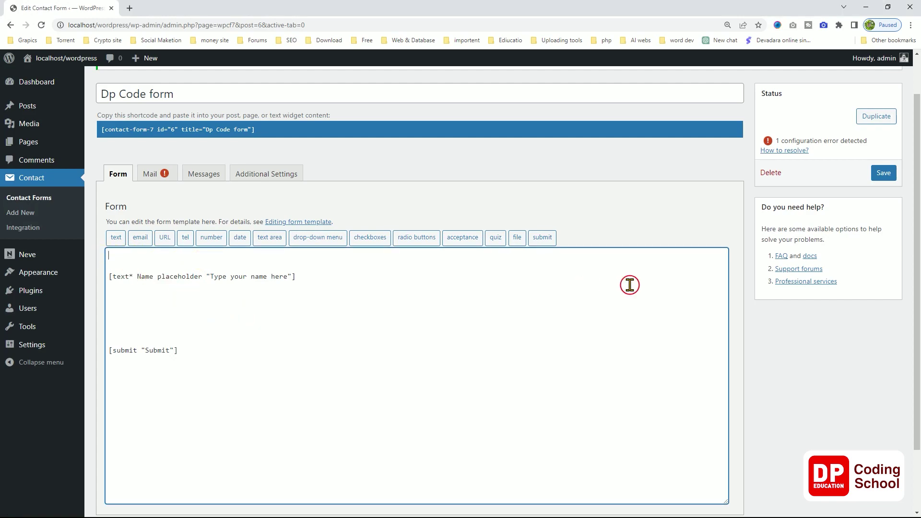
left_click(883, 174)
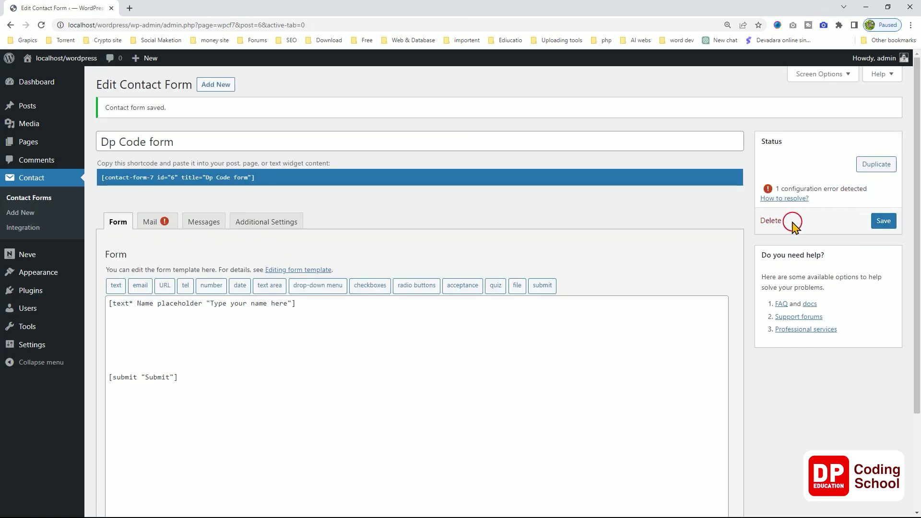
left_click(31, 142)
Open the live 'contact form' page in a new tab to check the Name placeholder.
mouse_move(148, 206)
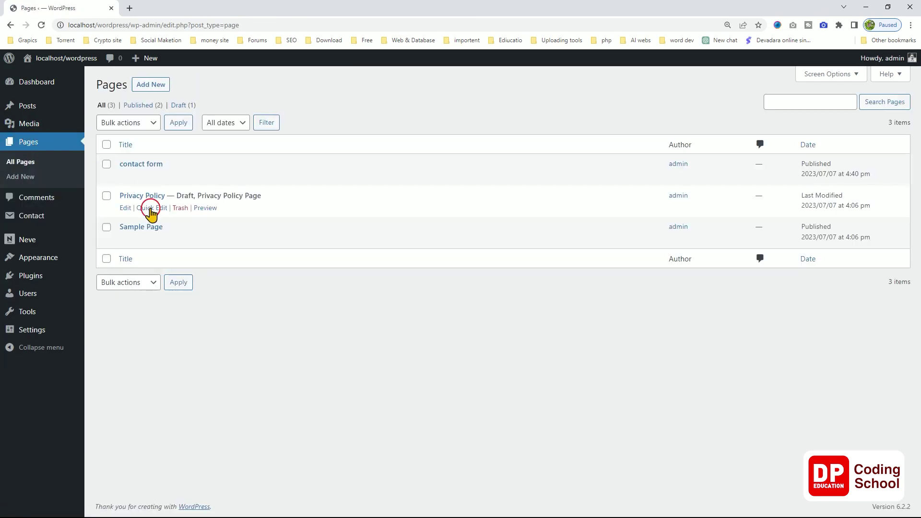
mouse_move(154, 179)
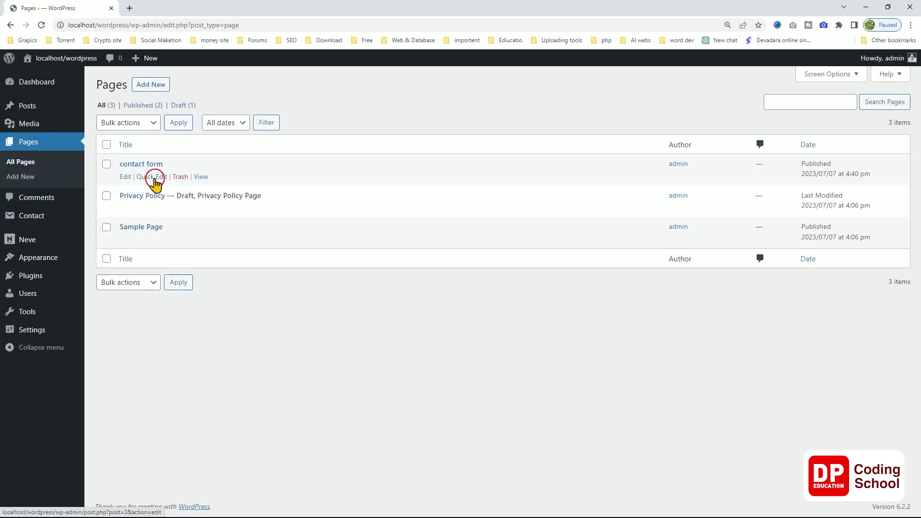
right_click(200, 178)
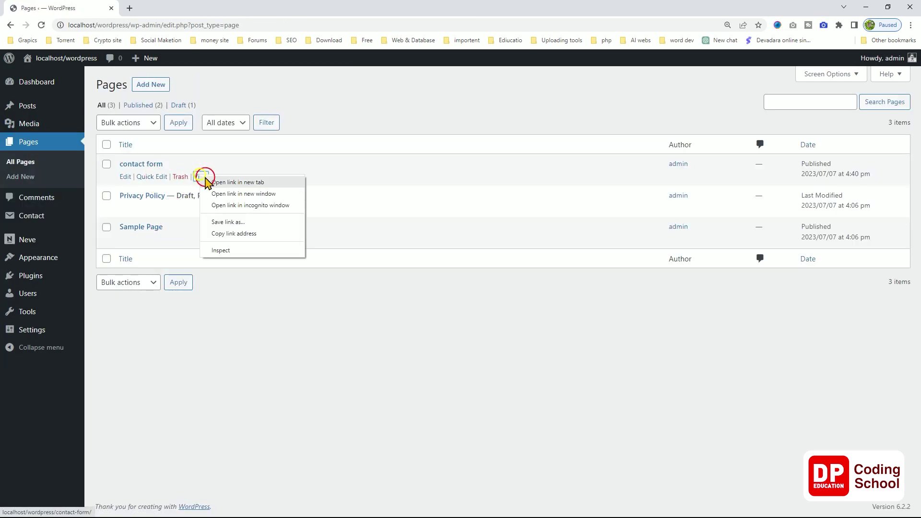
left_click(214, 184)
left_click(150, 10)
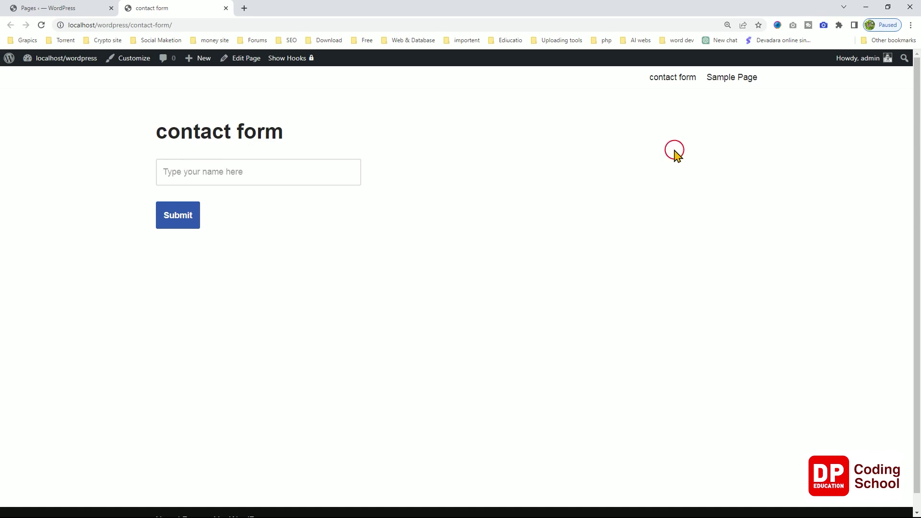
left_click(745, 16)
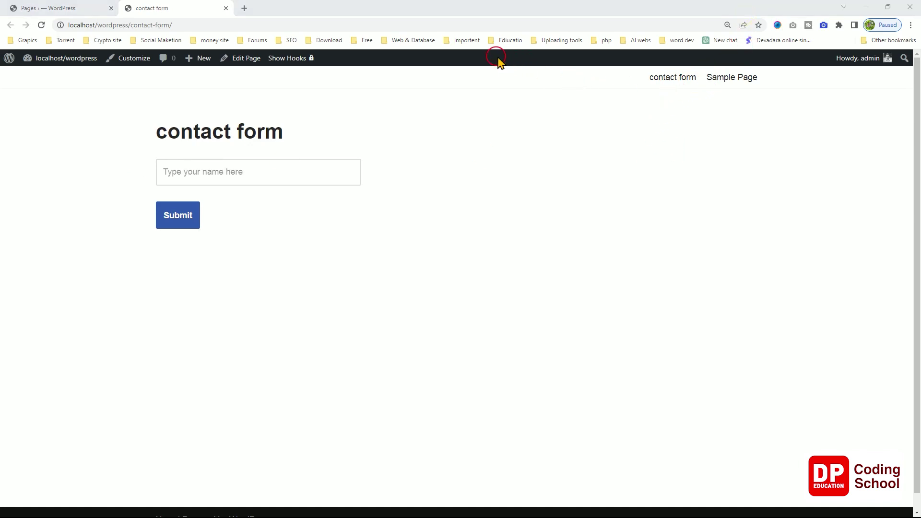
left_click(446, 47)
left_click_drag(133, 149, 389, 194)
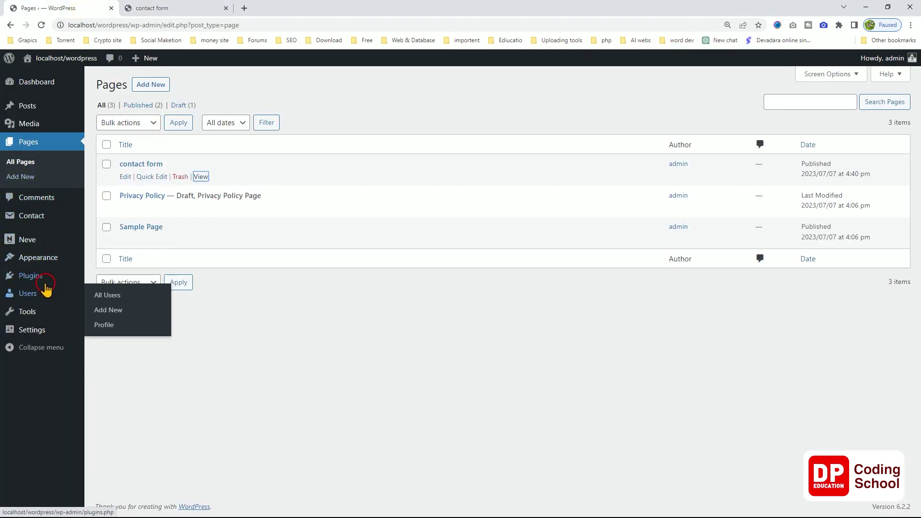
Open the Dp Code form and add a blank line below the name field.
left_click(44, 221)
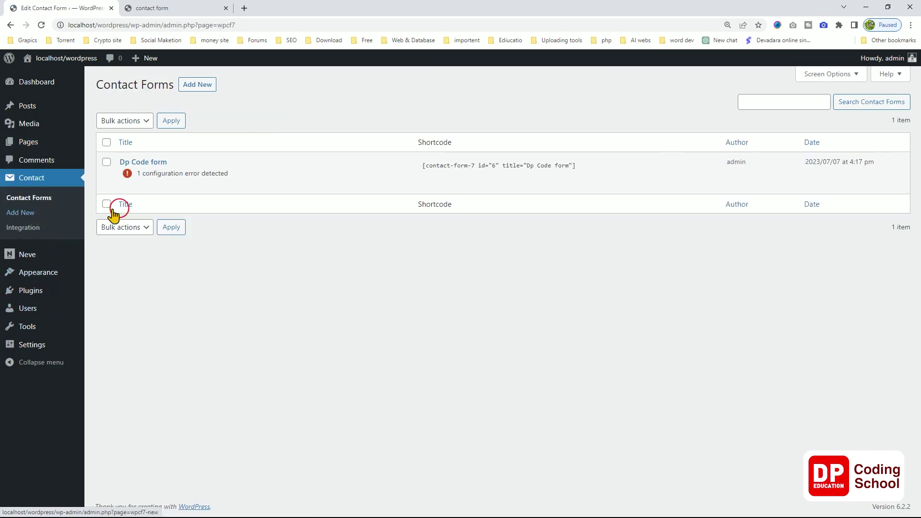
left_click(125, 186)
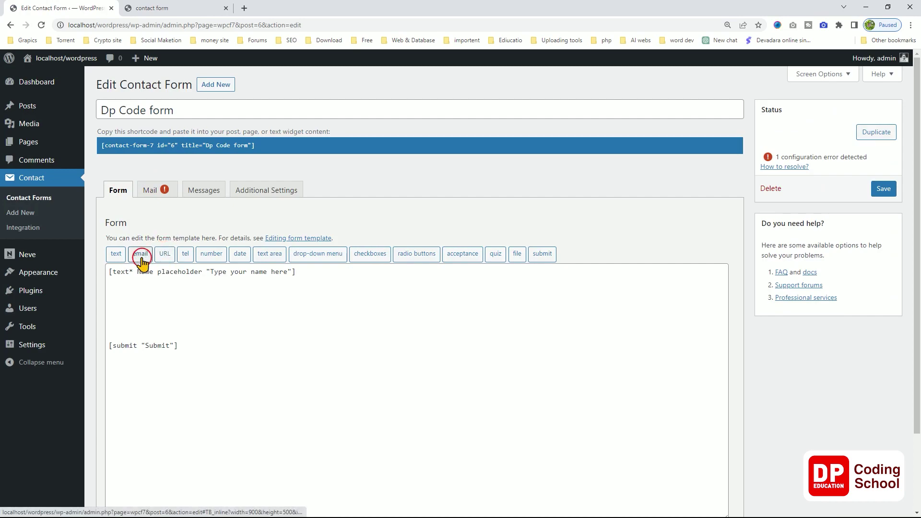
left_click(298, 271)
key("Return")
key("Return")
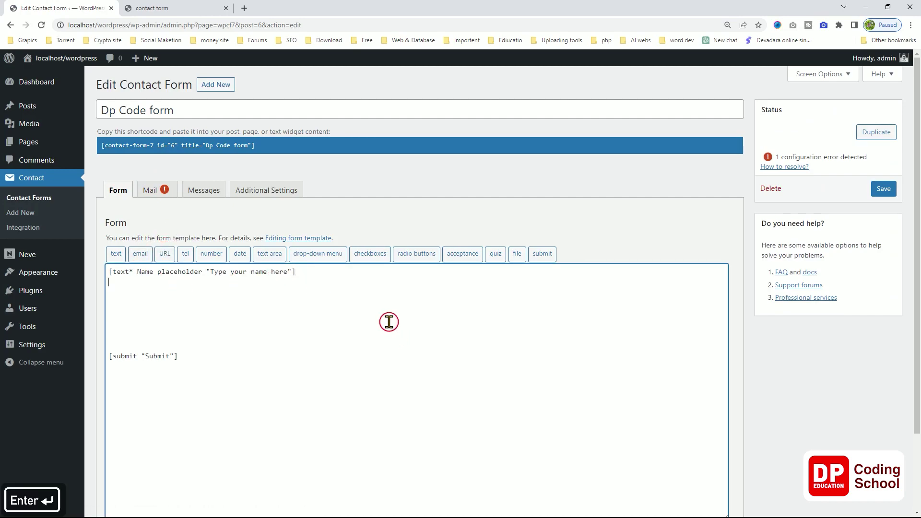
Generate an email tag named E-Mail and insert [email E-Mail] into the template.
left_click(139, 255)
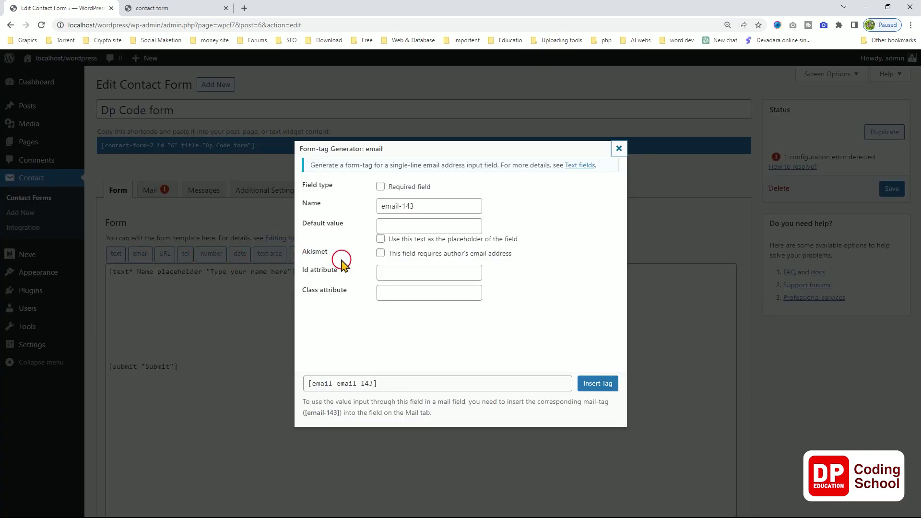
left_click(440, 205)
left_click_drag(427, 206, 361, 211)
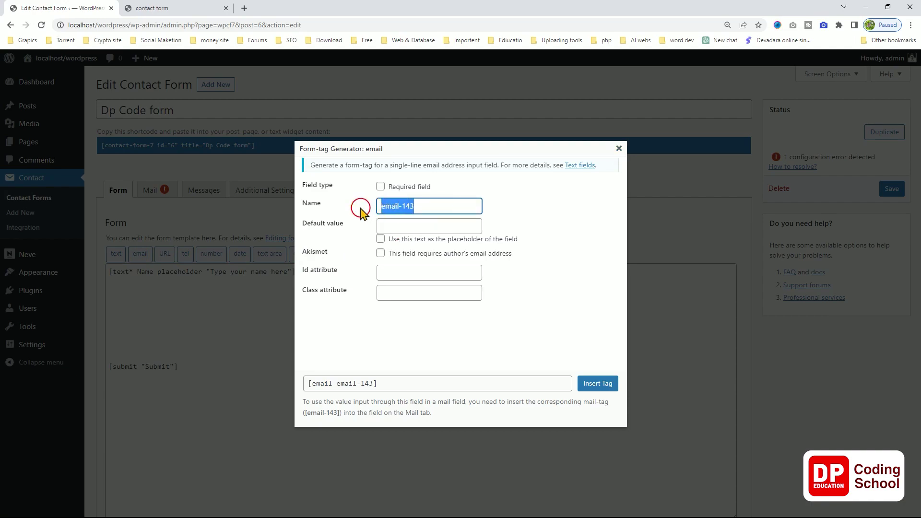
type("E")
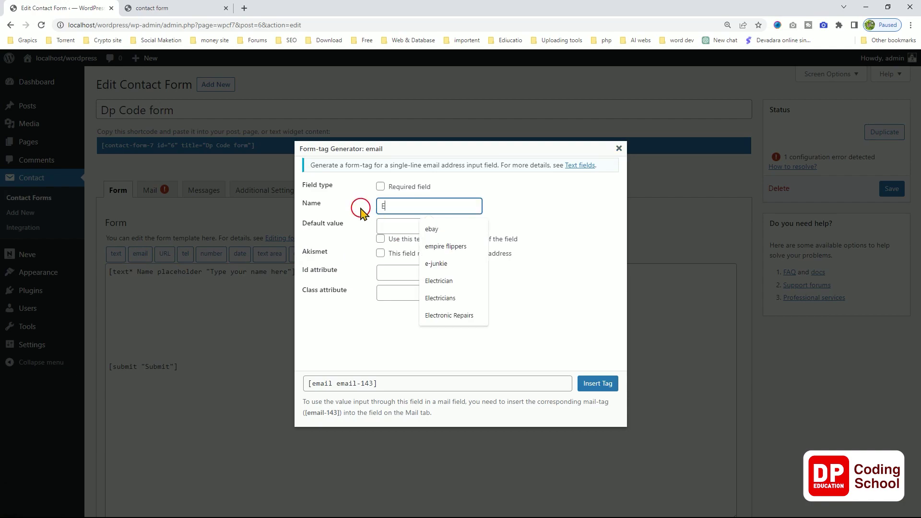
type("-Mail")
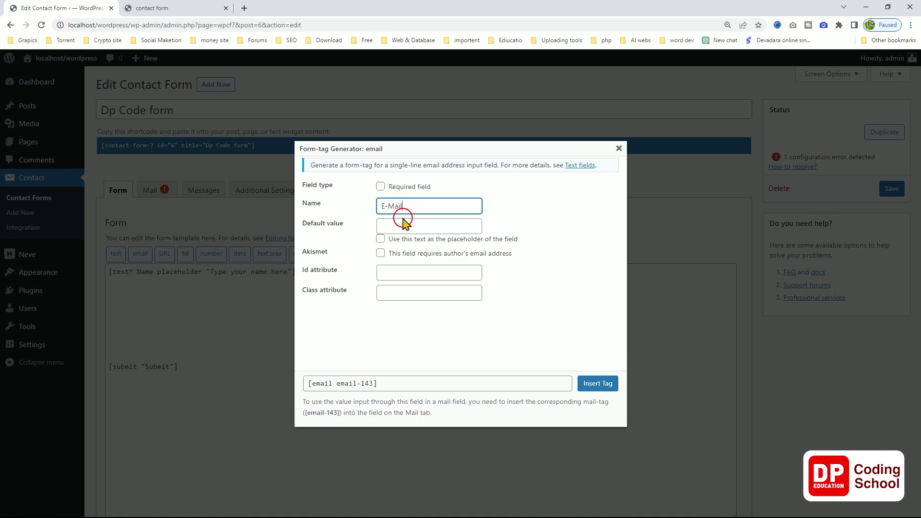
left_click(407, 227)
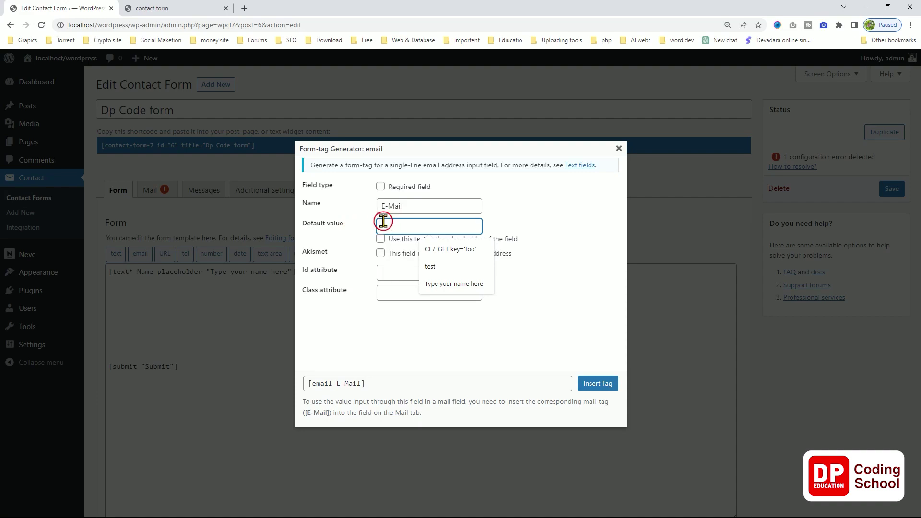
left_click(355, 242)
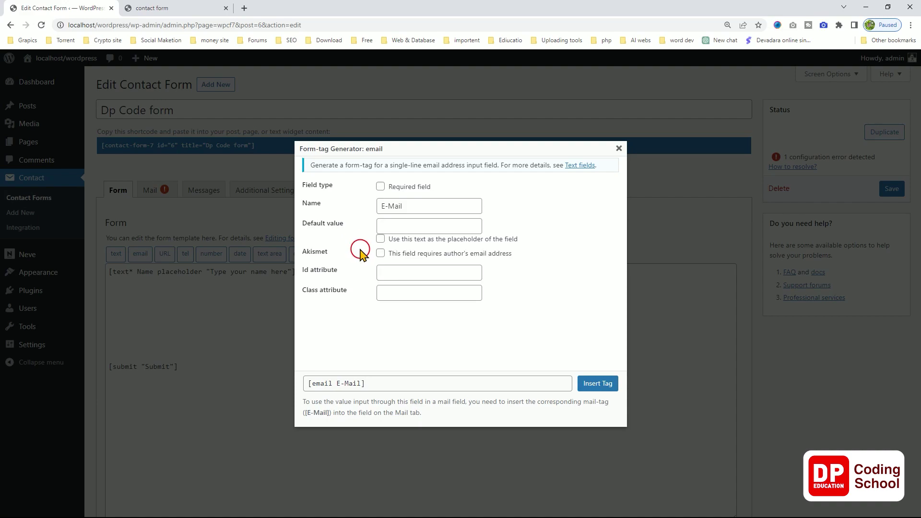
left_click(593, 387)
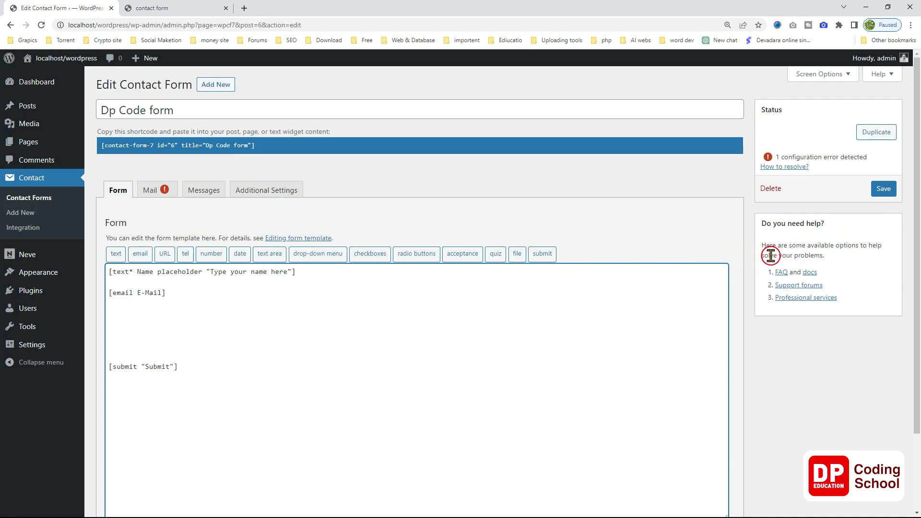
Save the Dp Code form and view the new email box on the live contact page.
left_click(878, 193)
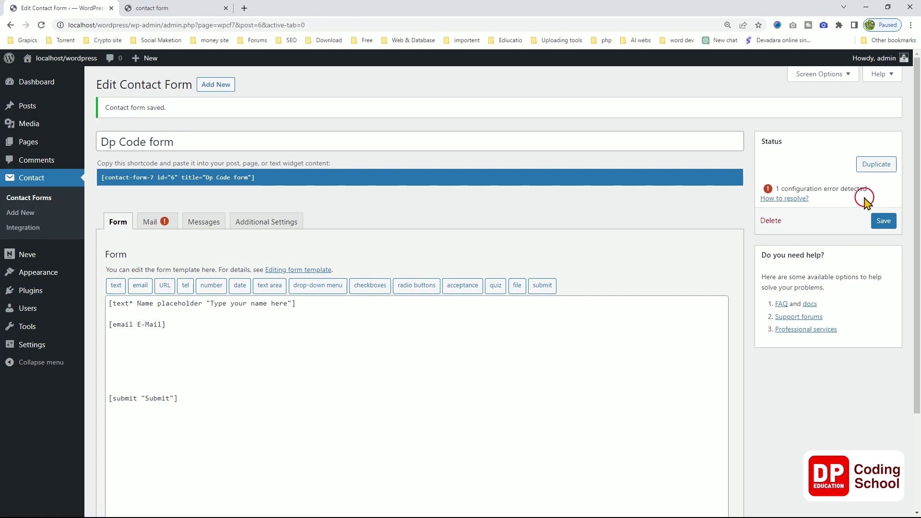
left_click(159, 8)
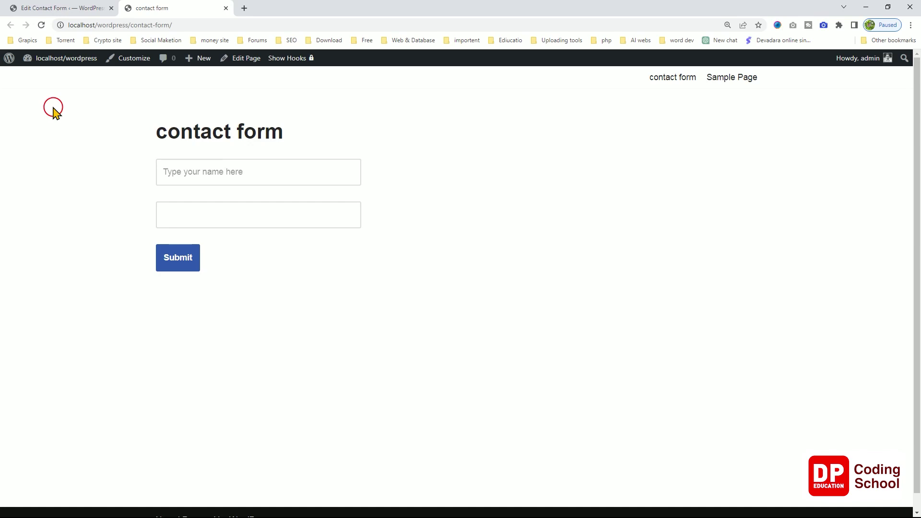
left_click(50, 10)
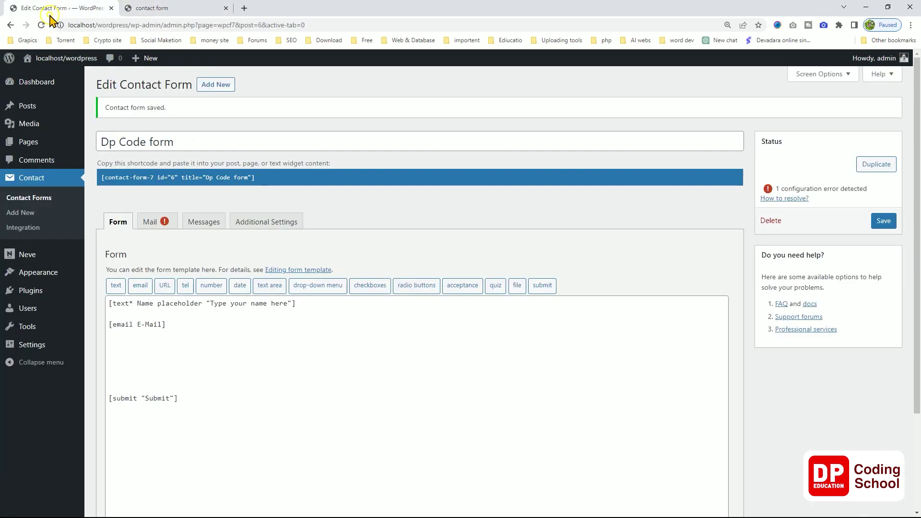
scroll(255, 348, "down", 1)
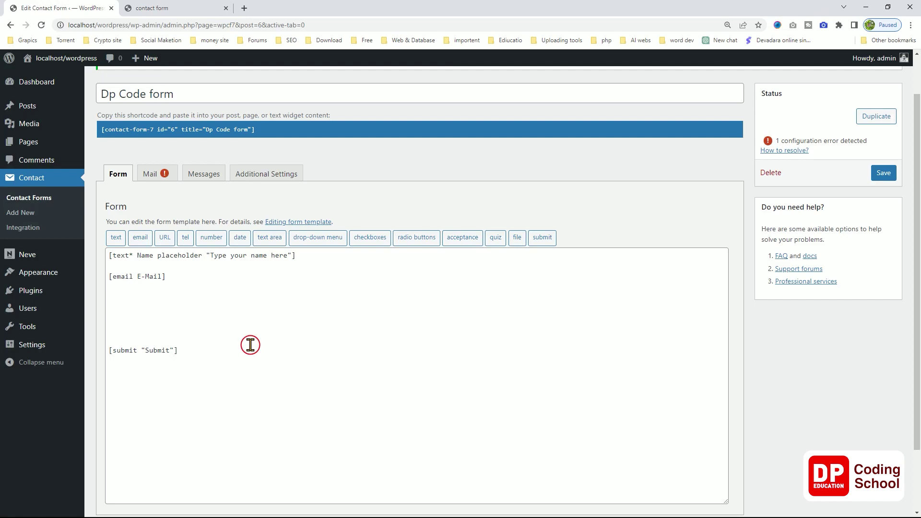
Wrap the [text* Name] tag in <label>Your Name … </label> on a single template line.
left_click(108, 253)
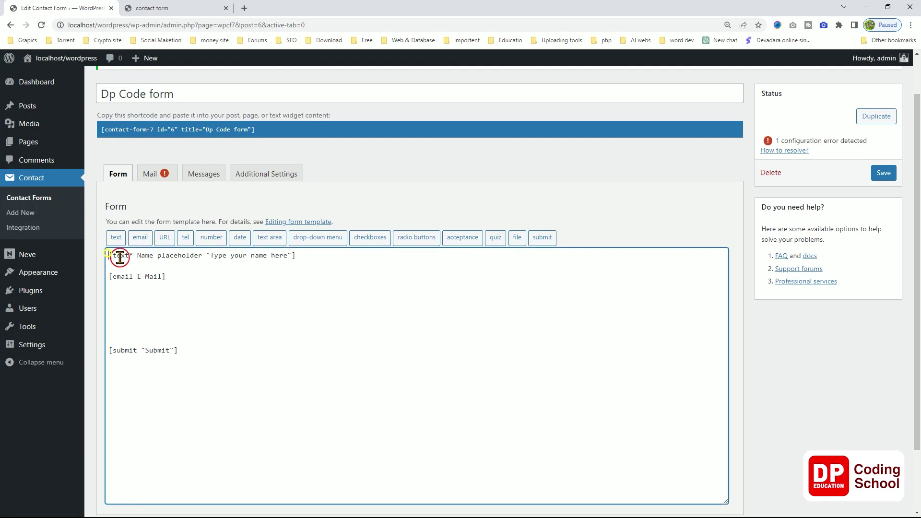
key("ctrl+v")
key("Return")
left_click(324, 275)
key("ctrl+v")
key("Left")
key("Left")
key("Left")
key("Left")
key("Left")
key("Left")
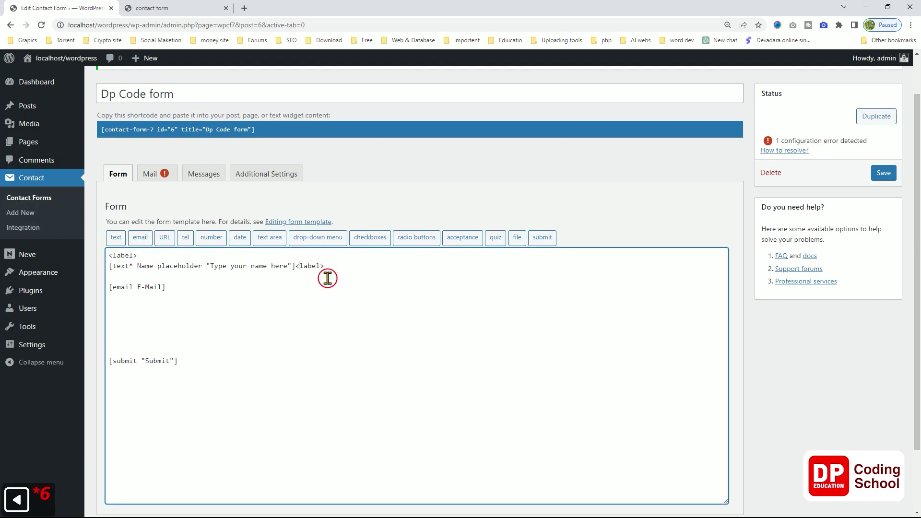
type("/")
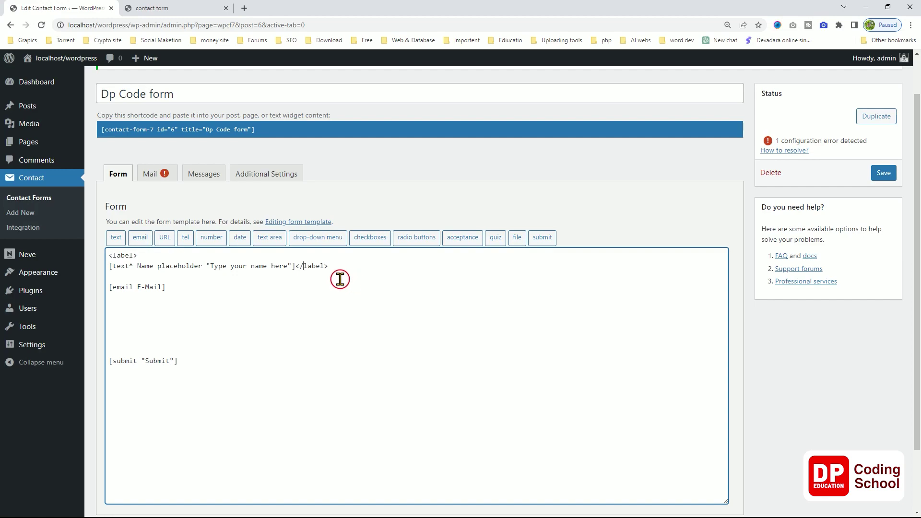
left_click(180, 257)
key("Delete")
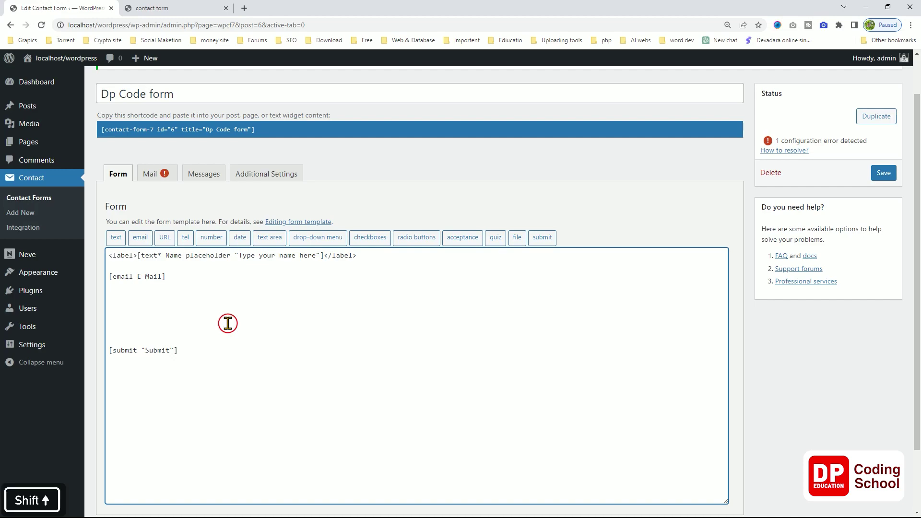
type("Your Nam")
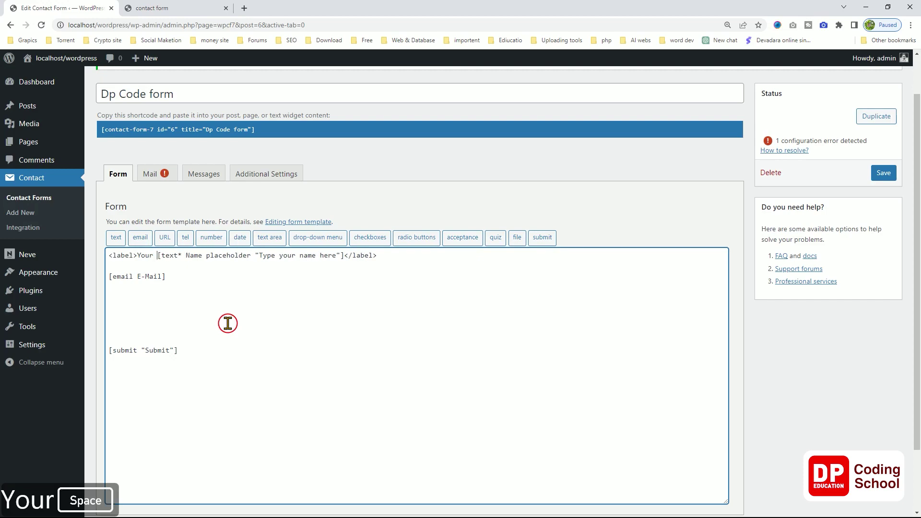
type("e")
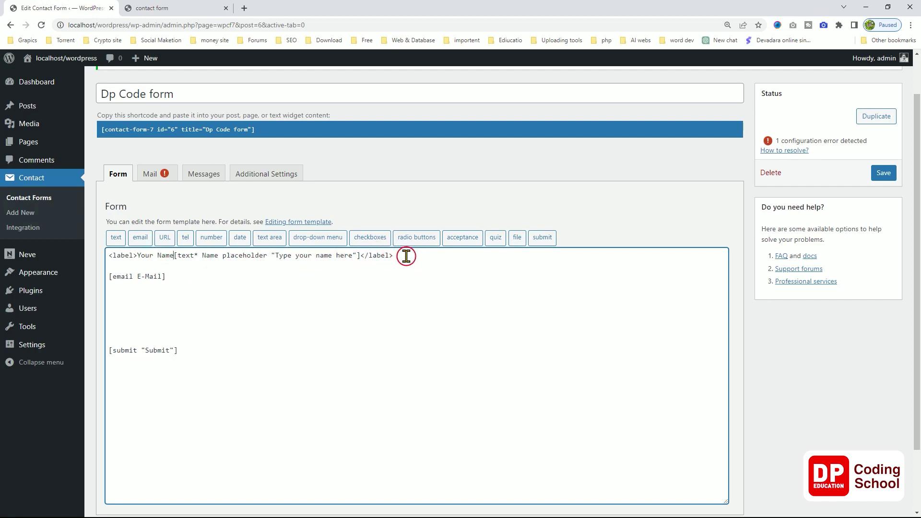
Duplicate the label line as 'Your Email' around [email E-Mail] and delete the old email line.
left_click_drag(403, 255, 106, 255)
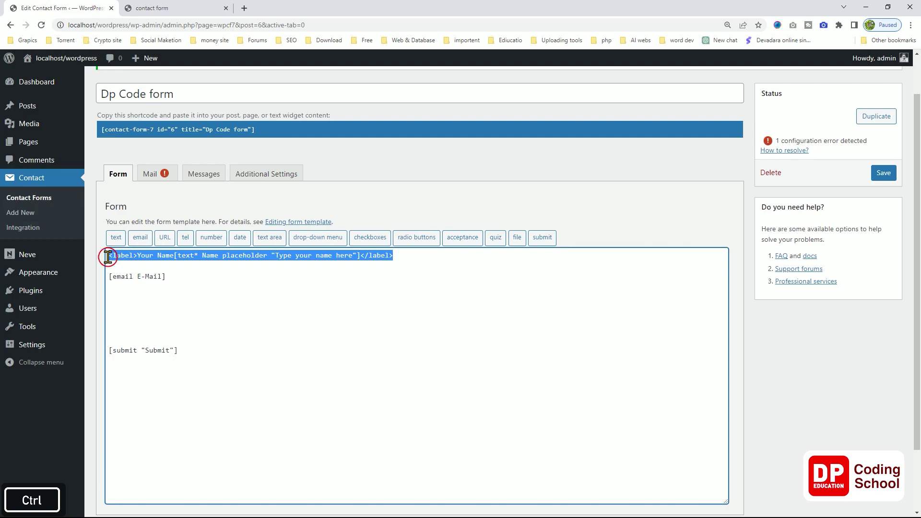
key("ctrl+c")
left_click(118, 263)
key("ctrl+v")
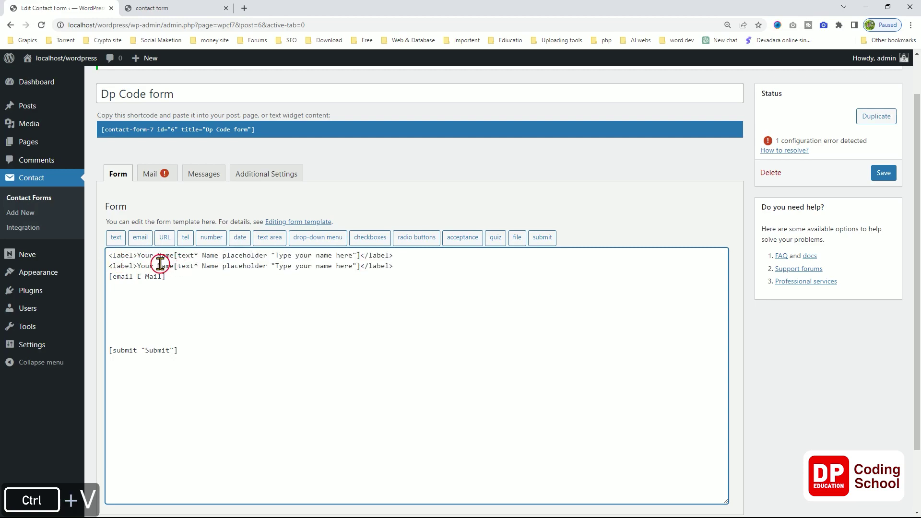
double_click(165, 265)
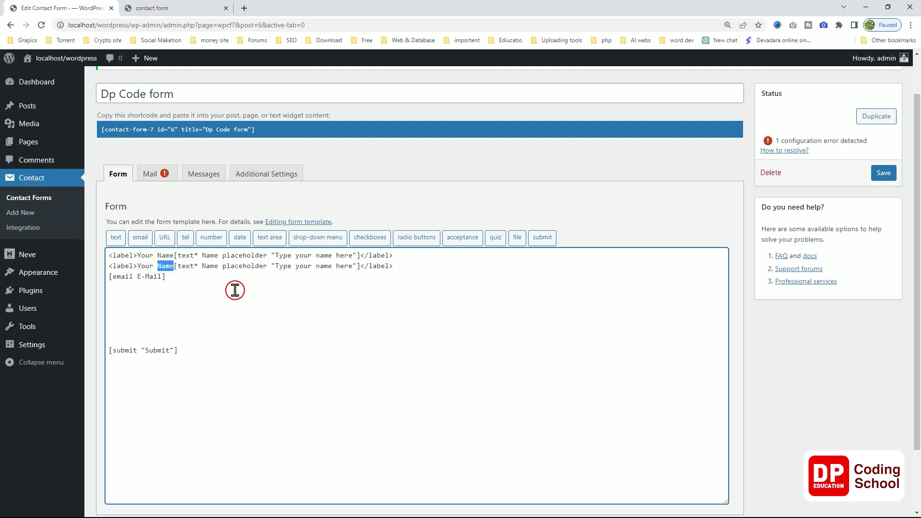
type("E")
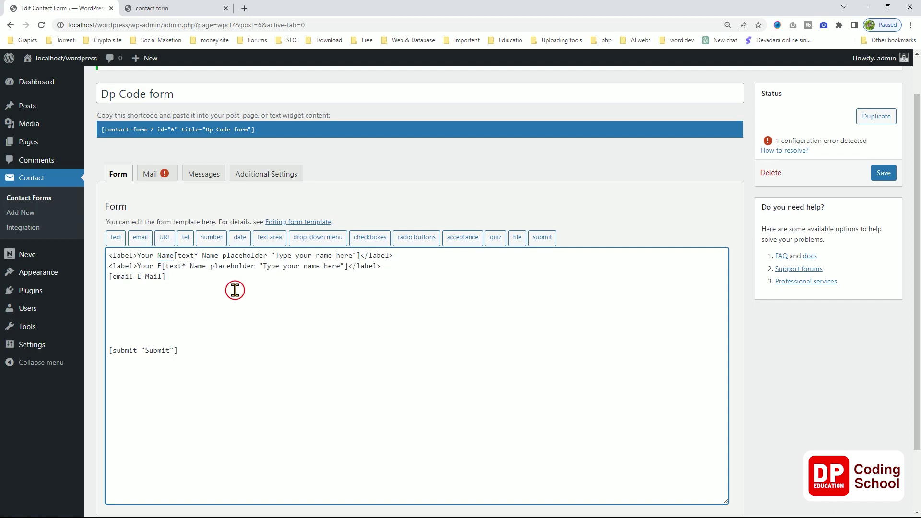
type("mai")
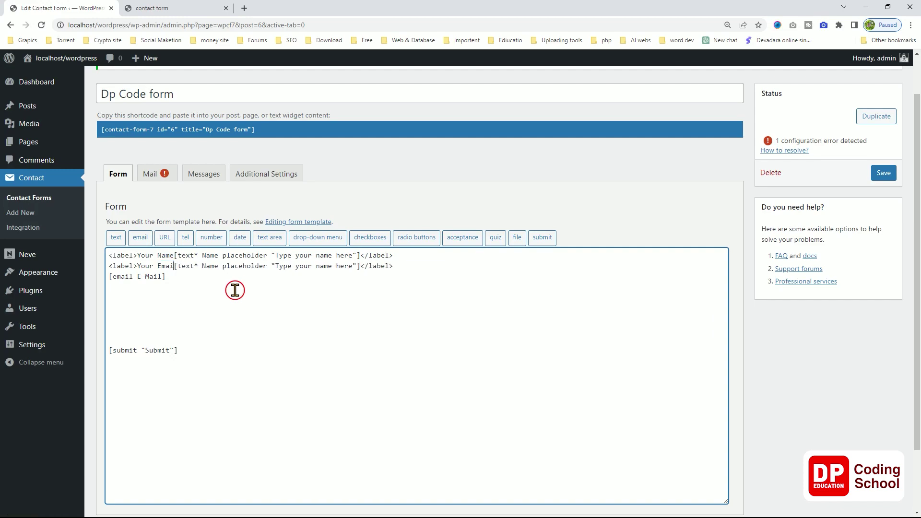
type("l")
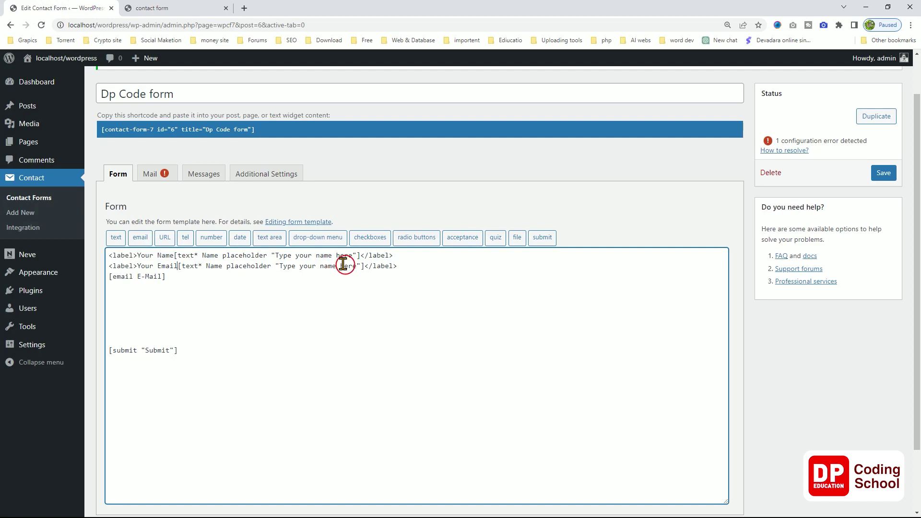
left_click_drag(360, 266, 202, 278)
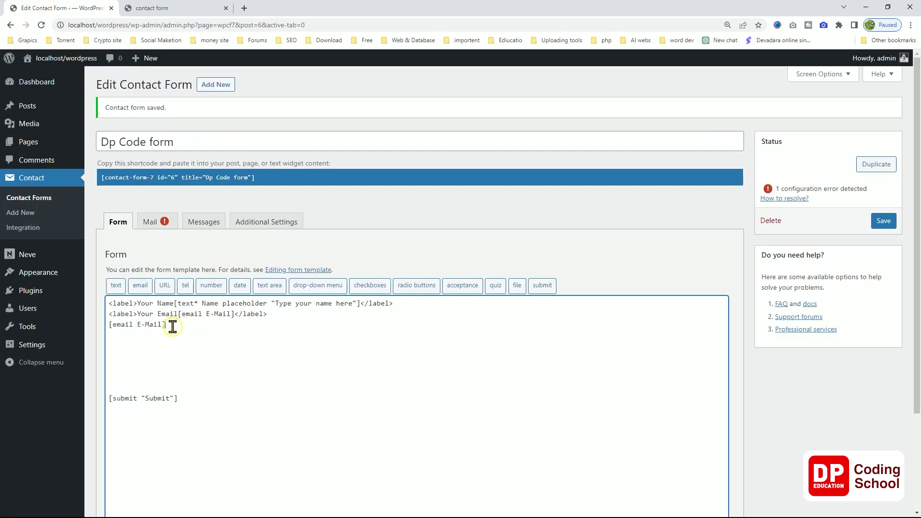
left_click_drag(171, 325, 98, 324)
key("BackSpace")
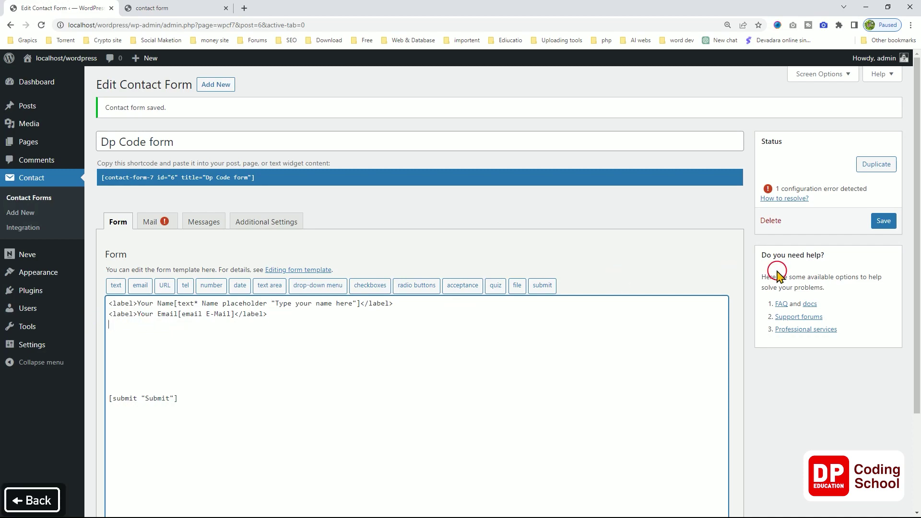
Save the form and reload the live contact page to confirm both labels.
left_click(884, 222)
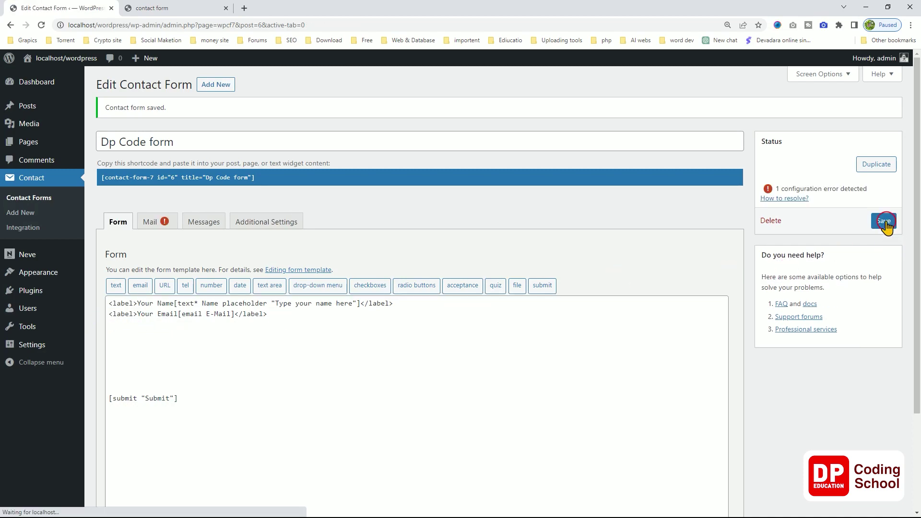
left_click(164, 9)
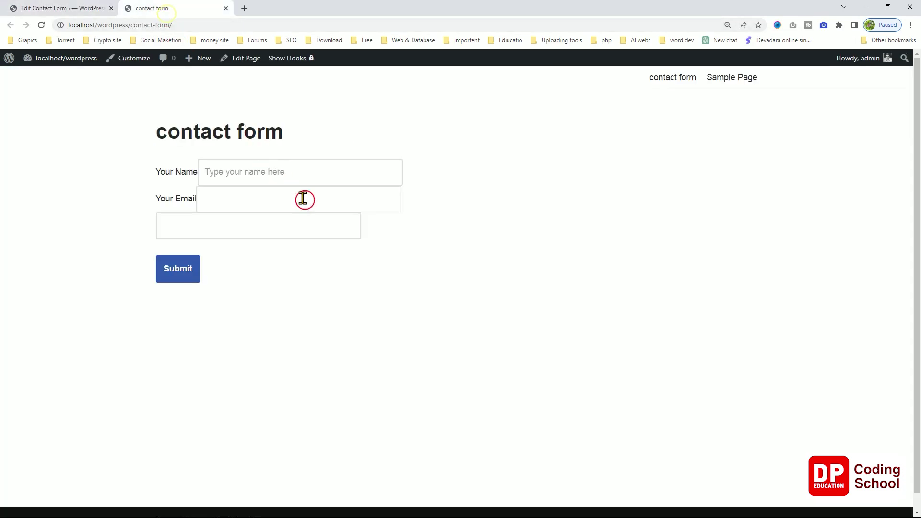
right_click(443, 234)
left_click(461, 262)
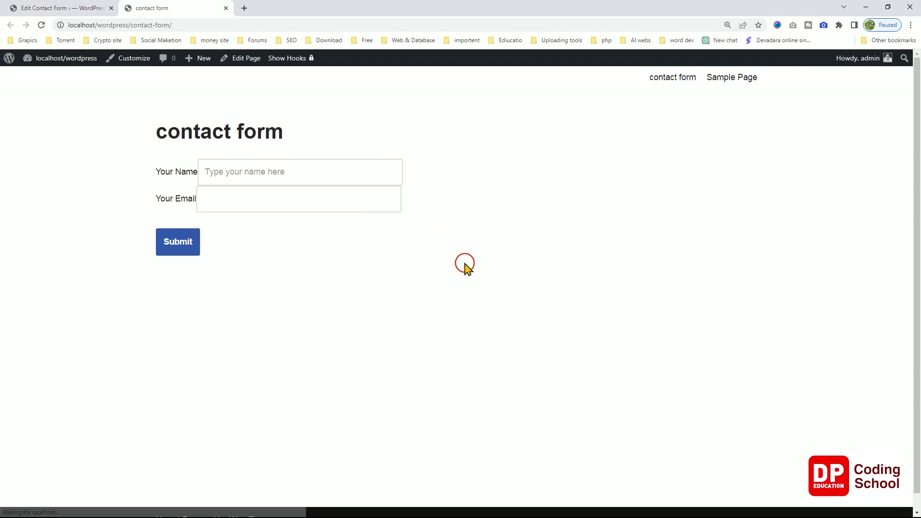
left_click(72, 8)
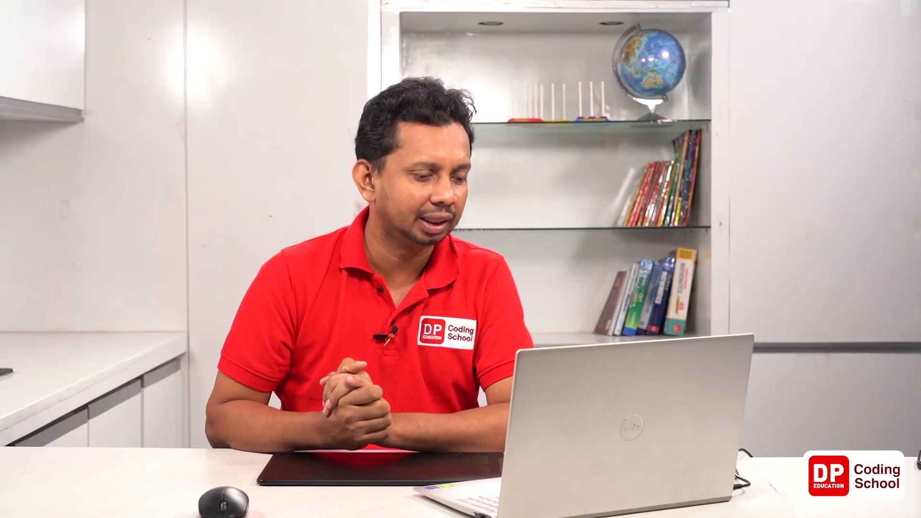
Add a <p> and </p> tag pair above the name label, with blank lines between them.
left_click(123, 308)
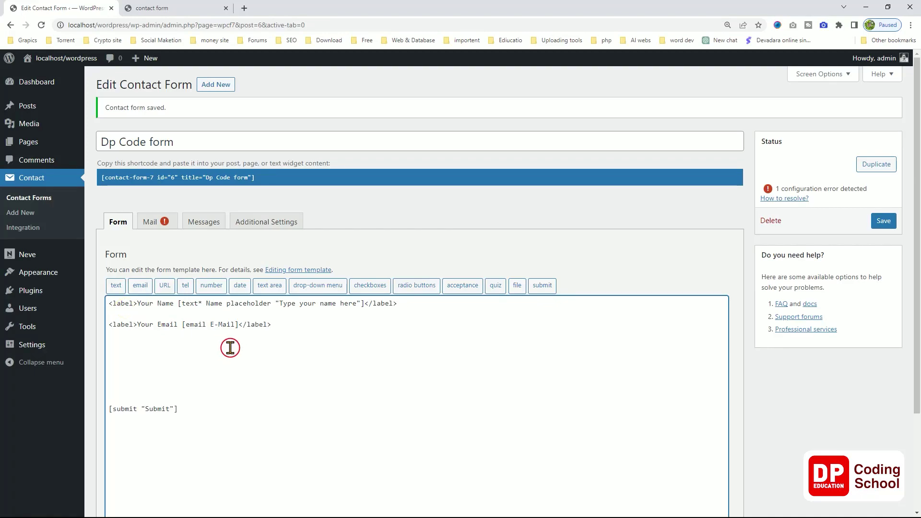
key("Left")
key("Left")
key("Left")
key("Left")
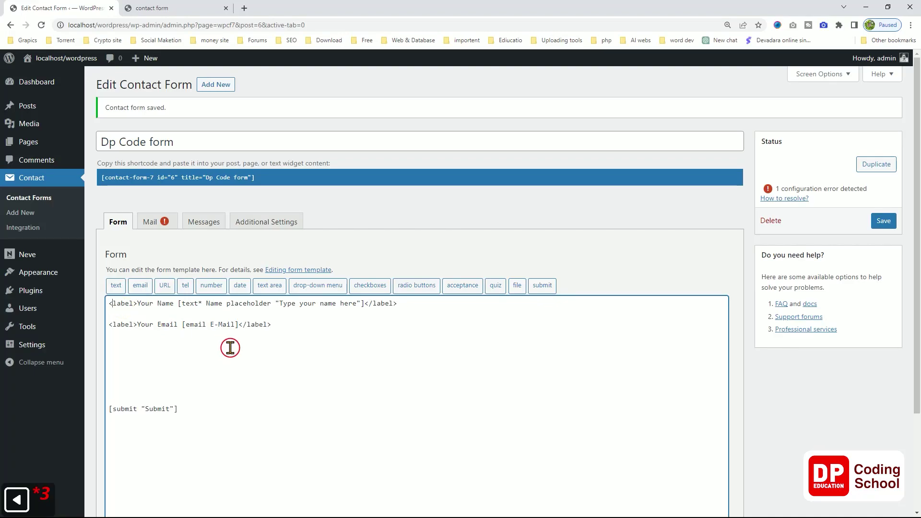
key("Return")
key("Up")
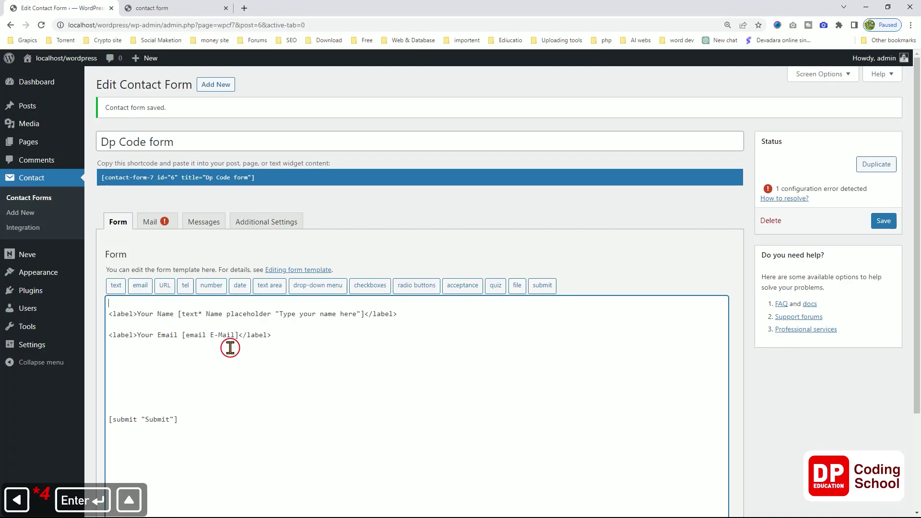
key("ctrl+v")
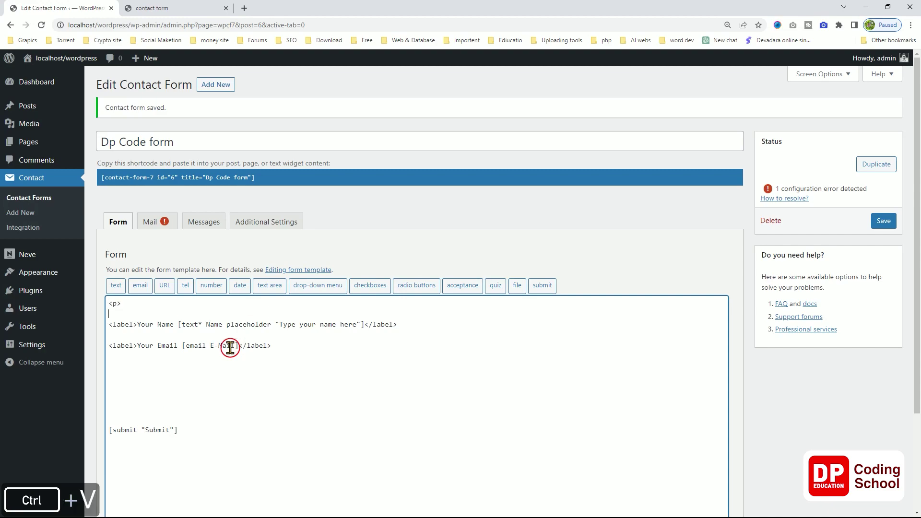
key("ctrl+v")
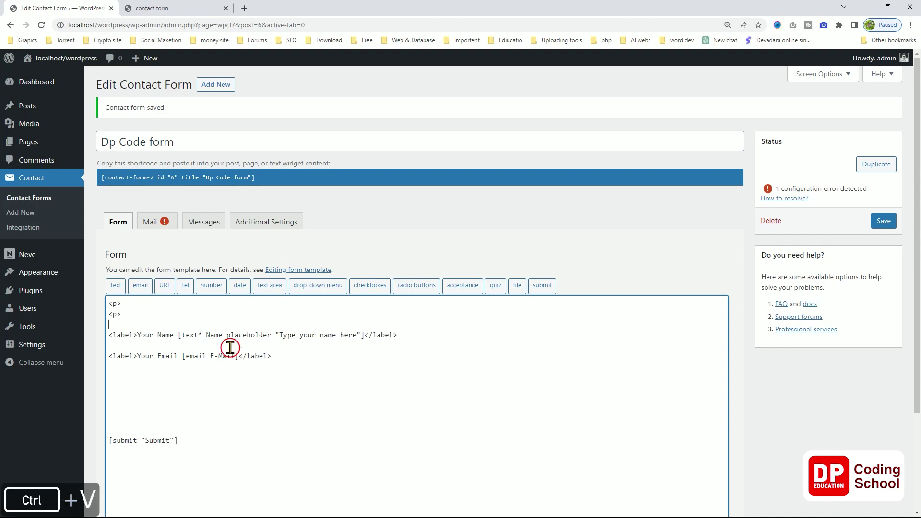
key("Left")
key("Left")
key("Left")
key("Left")
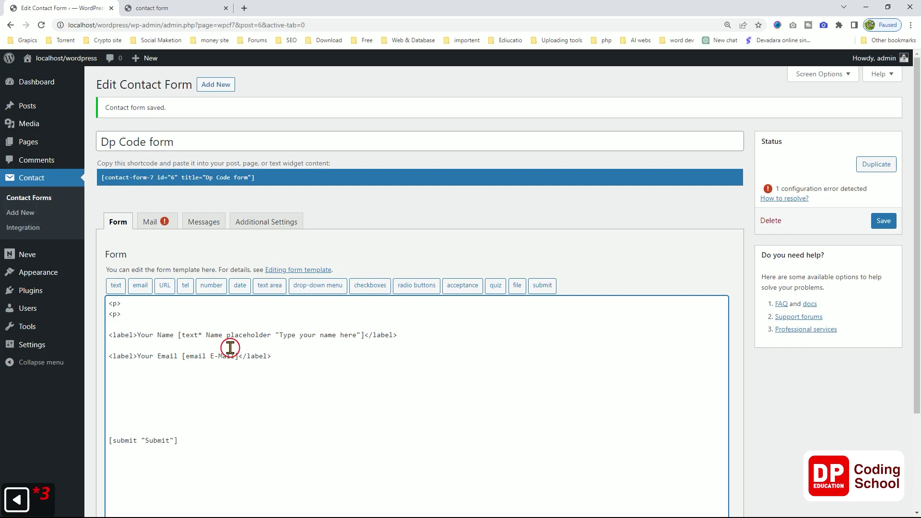
type("/")
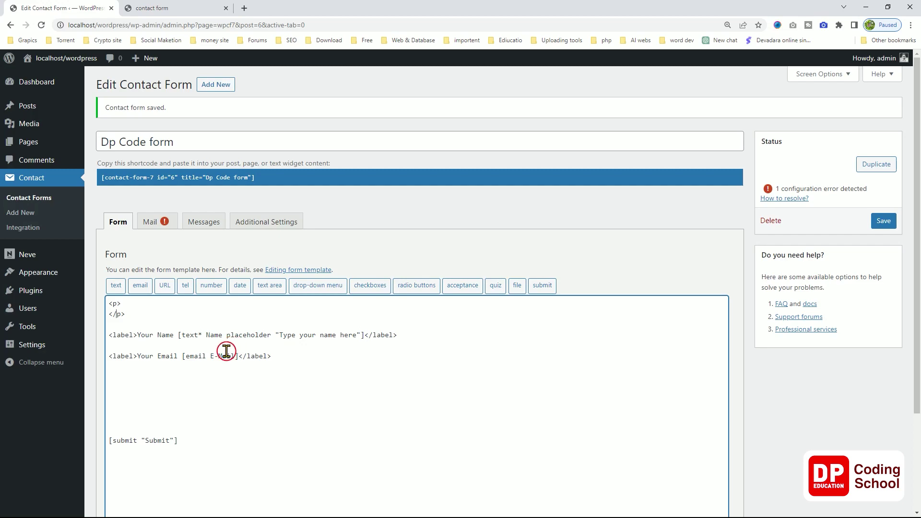
left_click(146, 308)
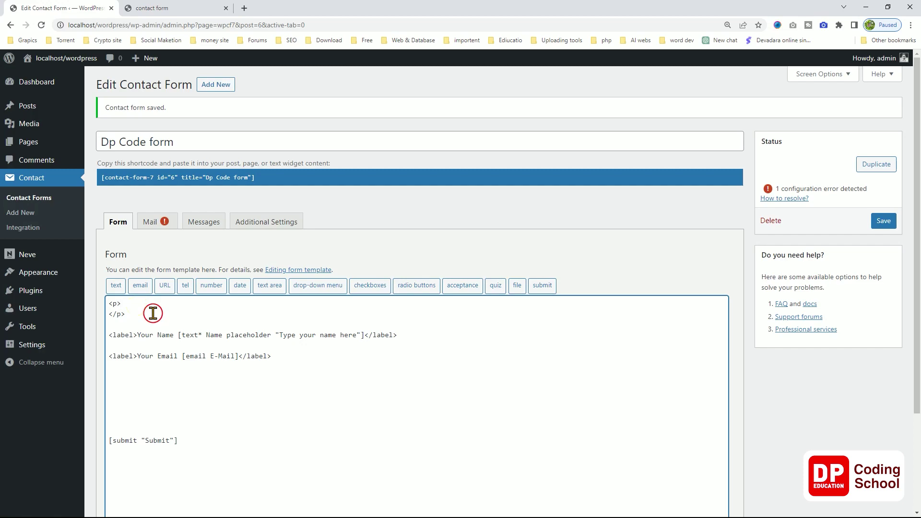
key("Return")
key("Return")
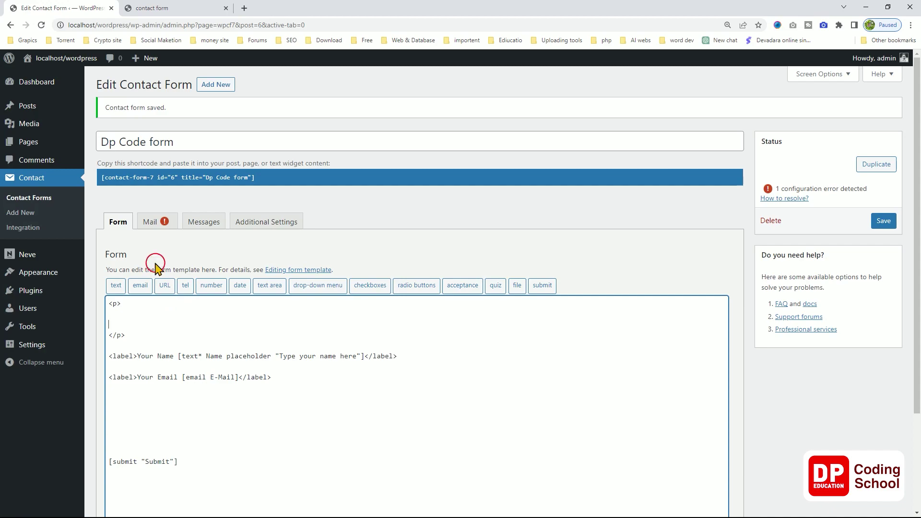
Search Google for dummy text and copy a Lorem ipsum paragraph from Blind Text Generator.
left_click(244, 9)
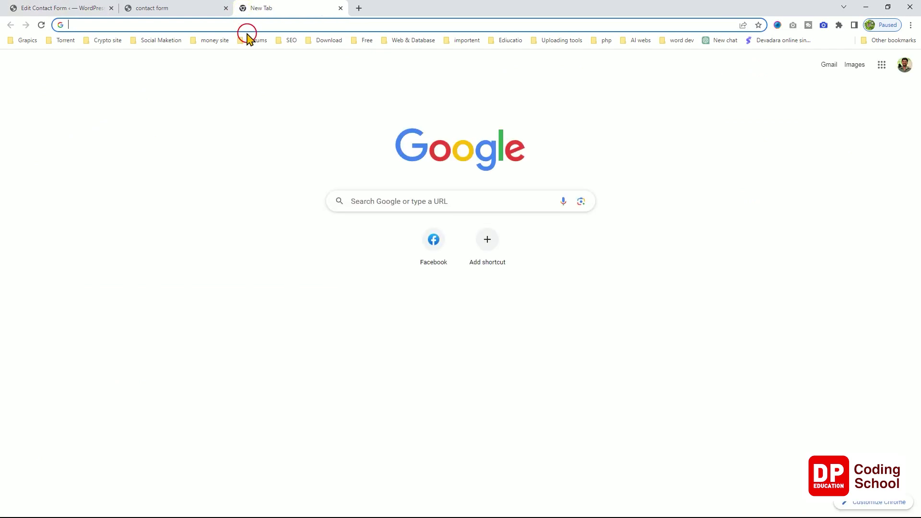
type("g")
key("Return")
type("da")
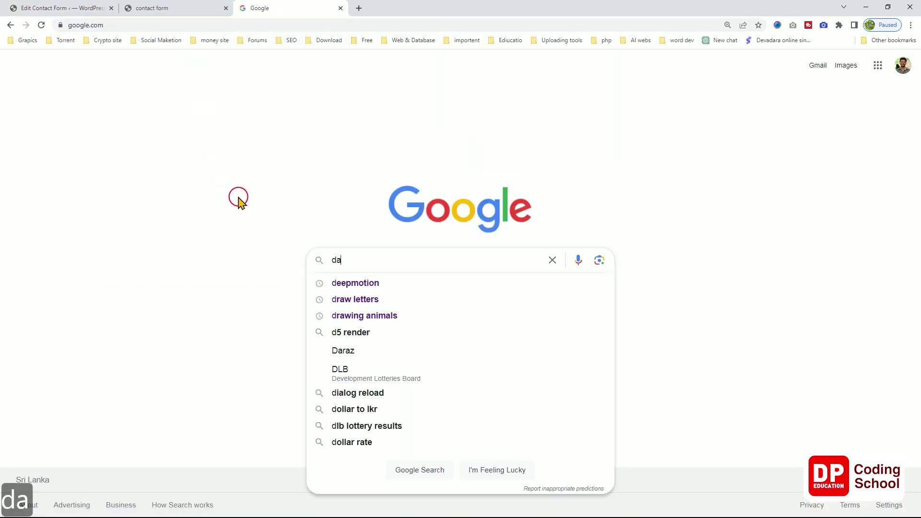
type("mmy")
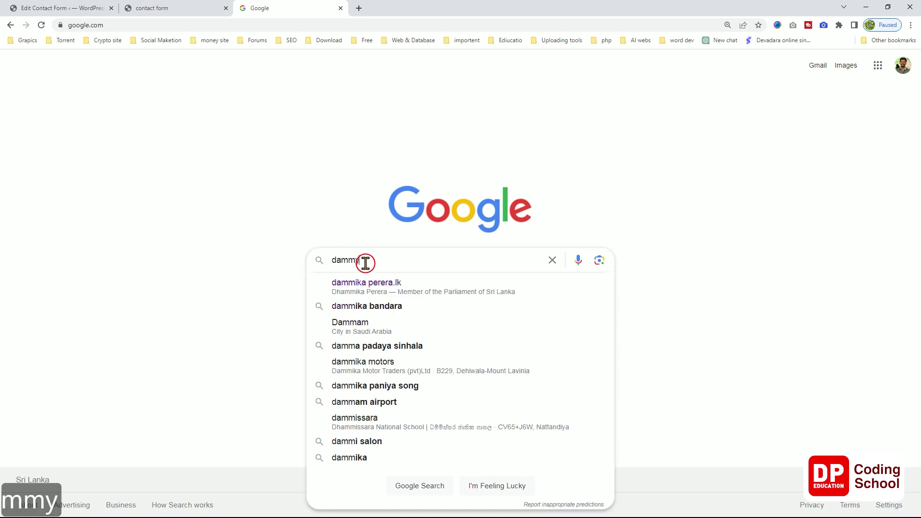
key("Down")
key("Down")
key("Return")
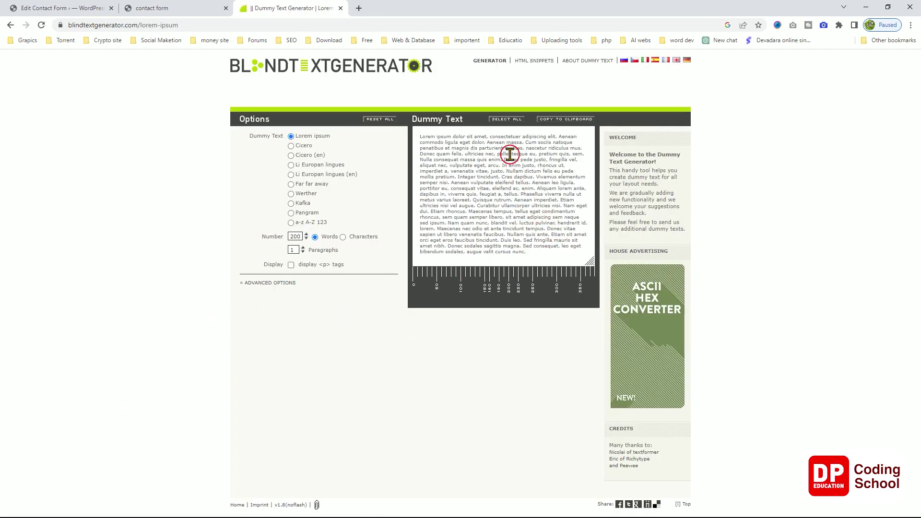
left_click(509, 153)
Paste the Lorem ipsum text between the <p> tags and save the form.
left_click(11, 12)
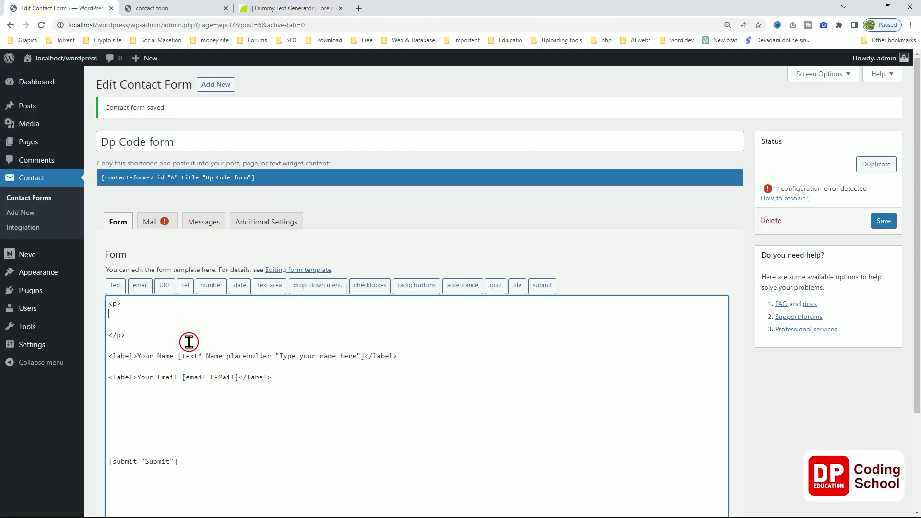
key("ctrl+v")
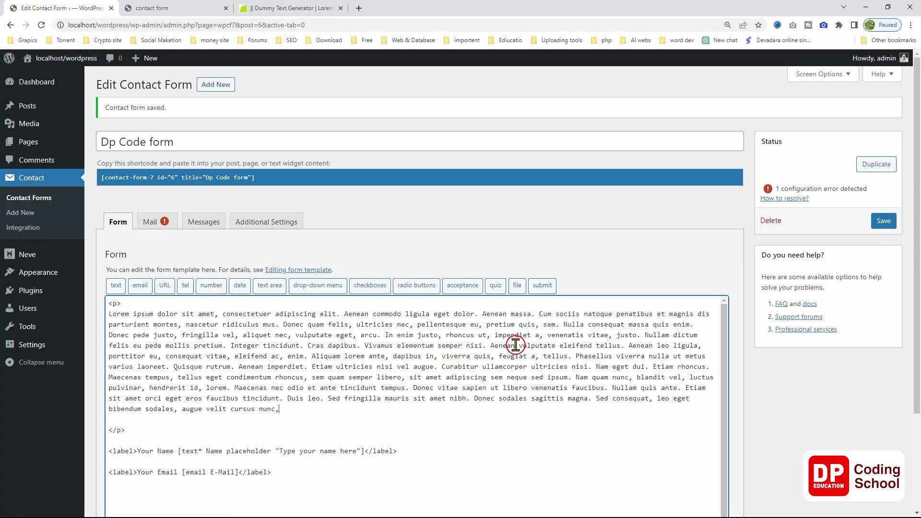
left_click(883, 221)
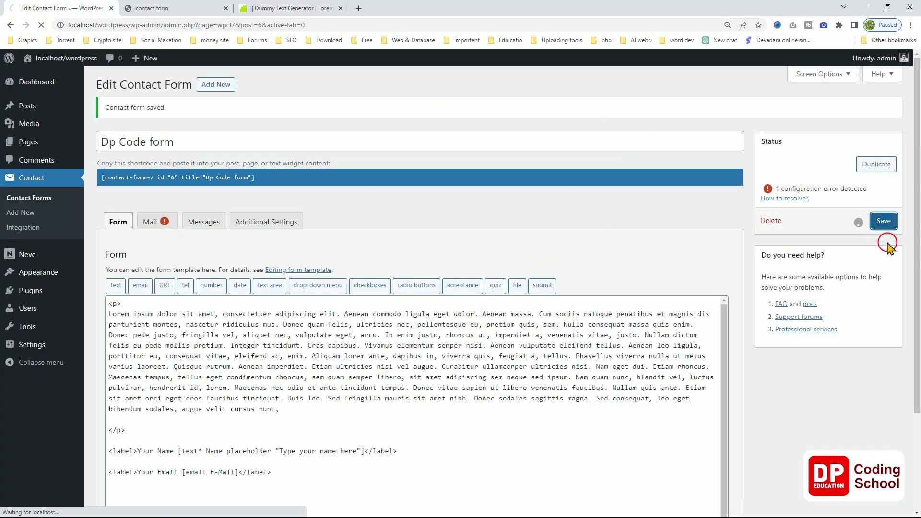
left_click(161, 10)
right_click(86, 176)
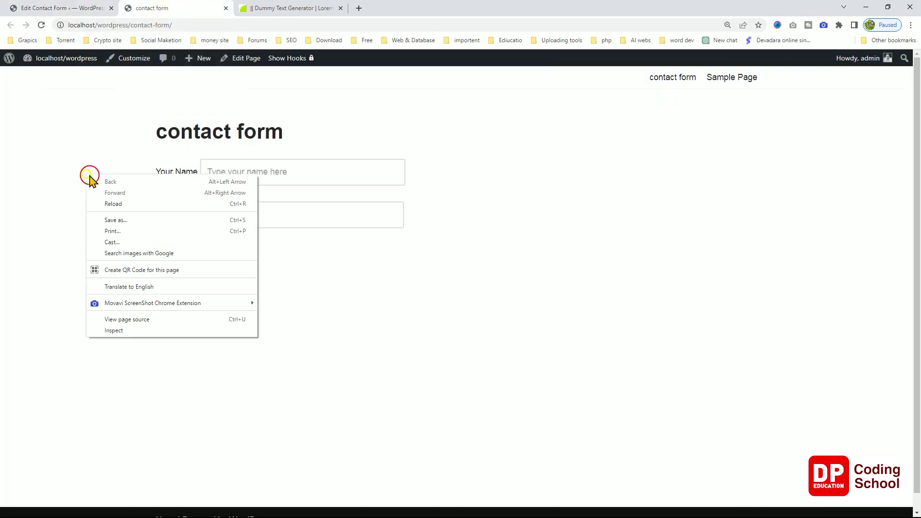
left_click(111, 207)
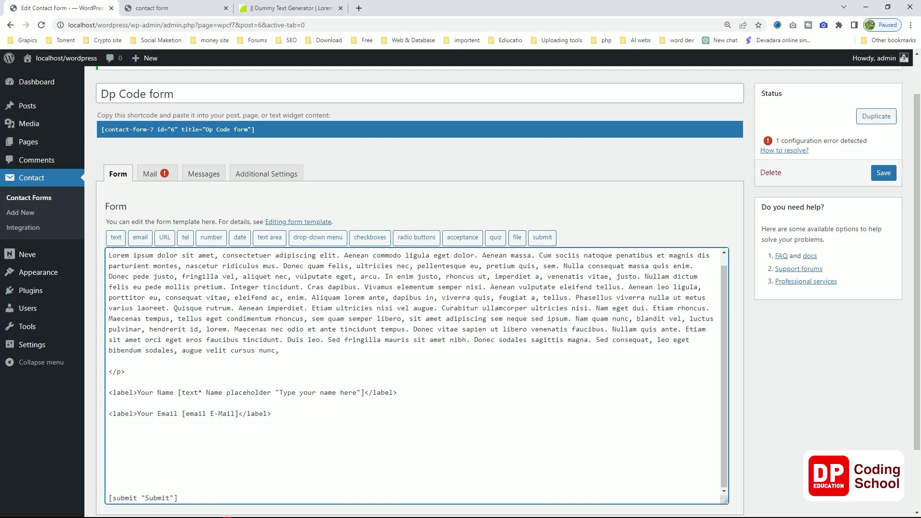
Insert an <hr> divider on its own line after the Lorem ipsum paragraph's closing </p>.
left_click(248, 370)
key("Return")
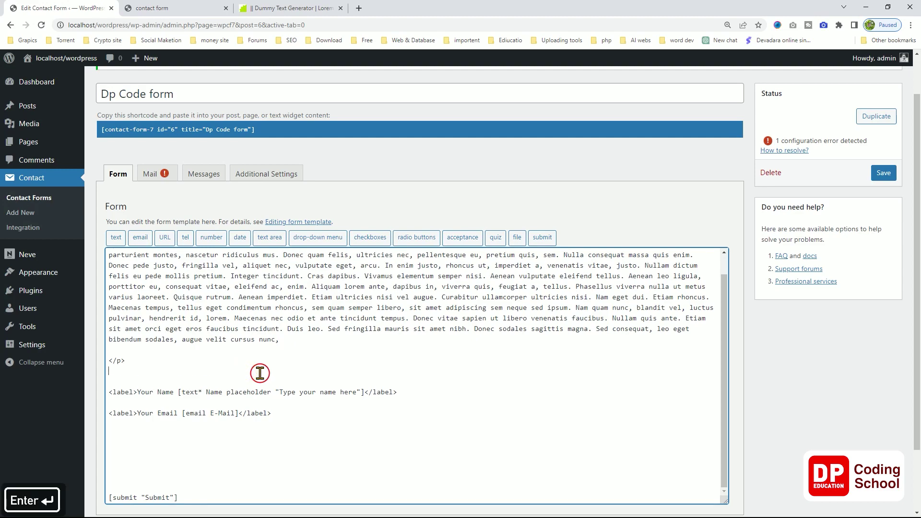
key("Return")
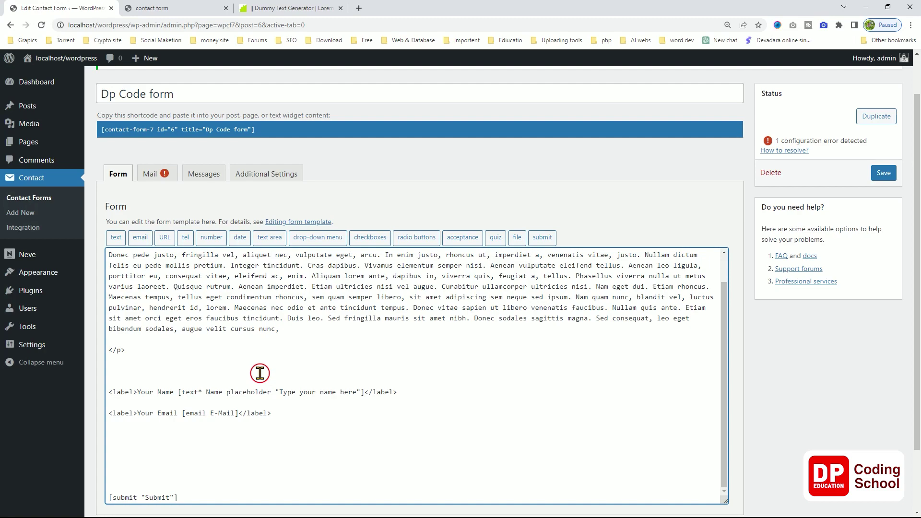
type("<>")
key("Left")
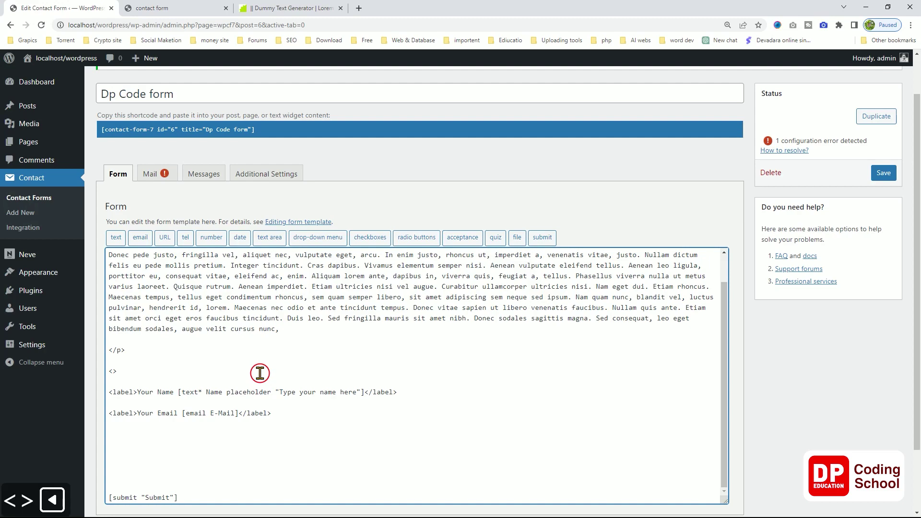
type("he")
key("BackSpace")
type("1")
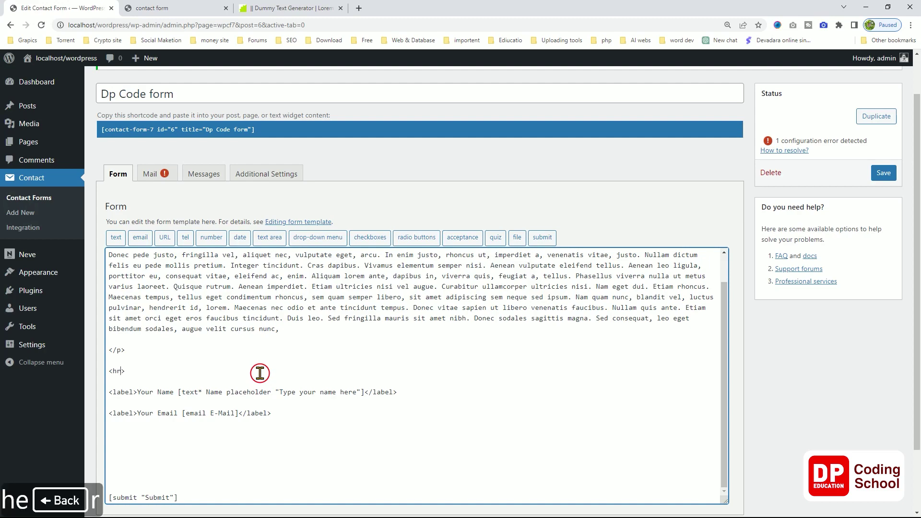
key("ctrl+Tab")
right_click(65, 243)
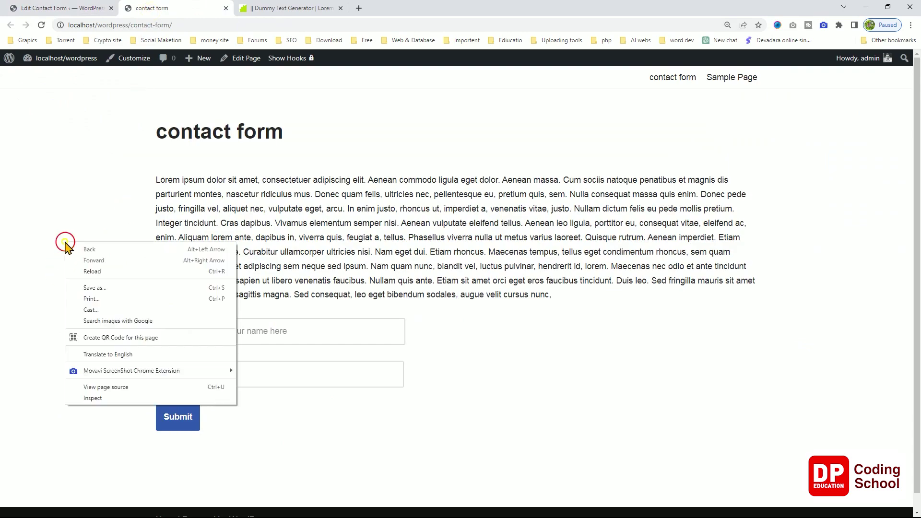
Reload the live contact form page to preview the form.
left_click(90, 271)
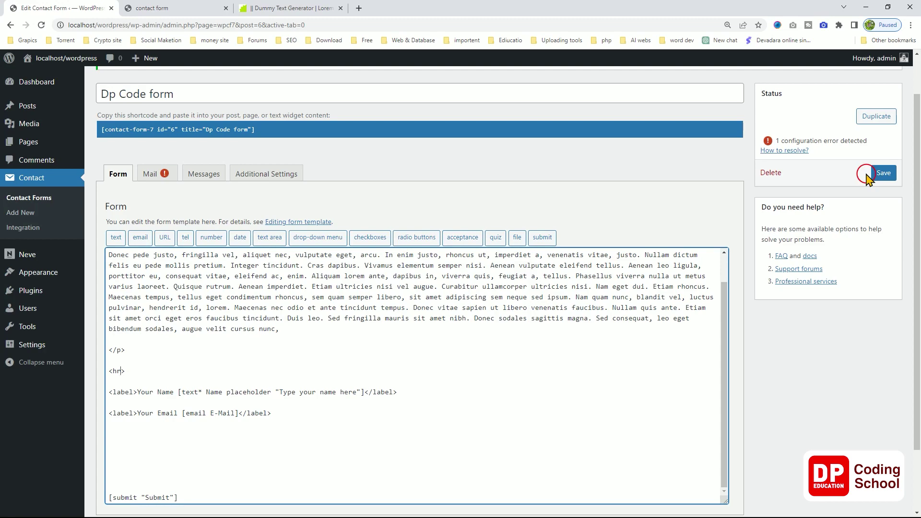
Save the Dp Code form with the new divider using the Status and bottom Save buttons.
left_click(883, 174)
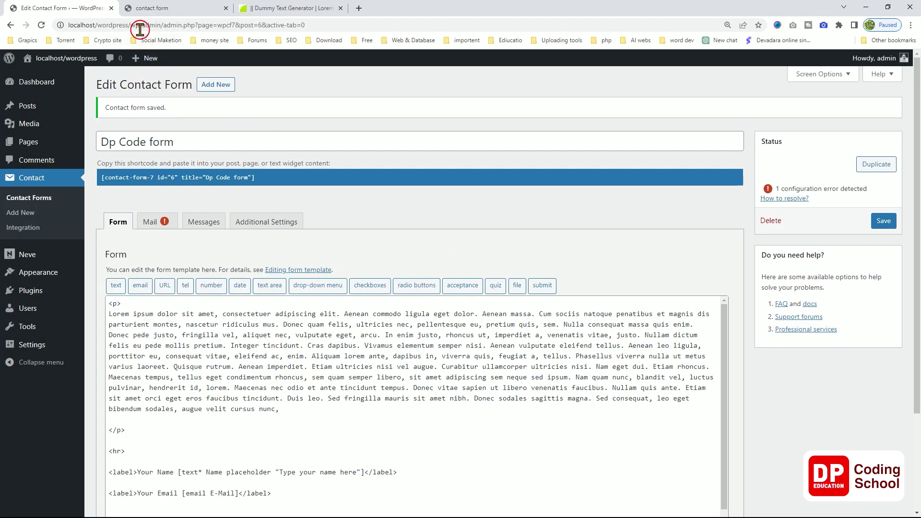
scroll(154, 441, "down", 5)
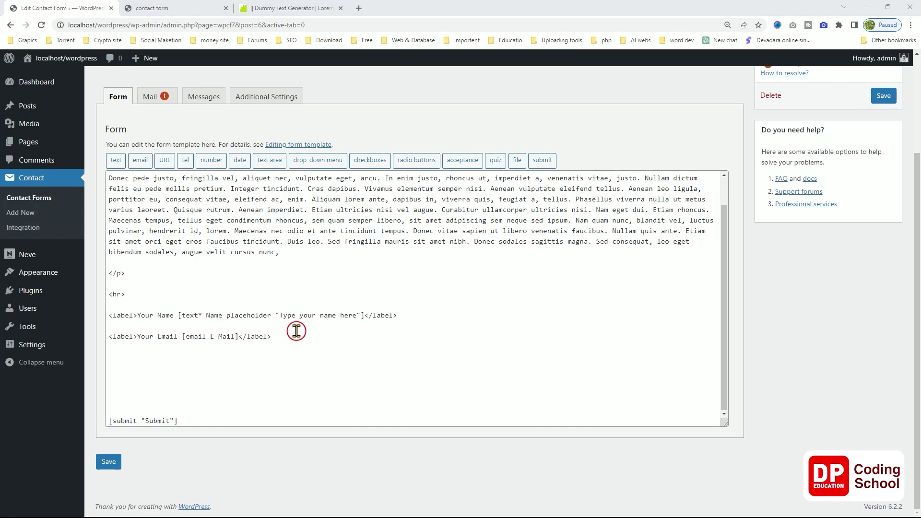
left_click(120, 459)
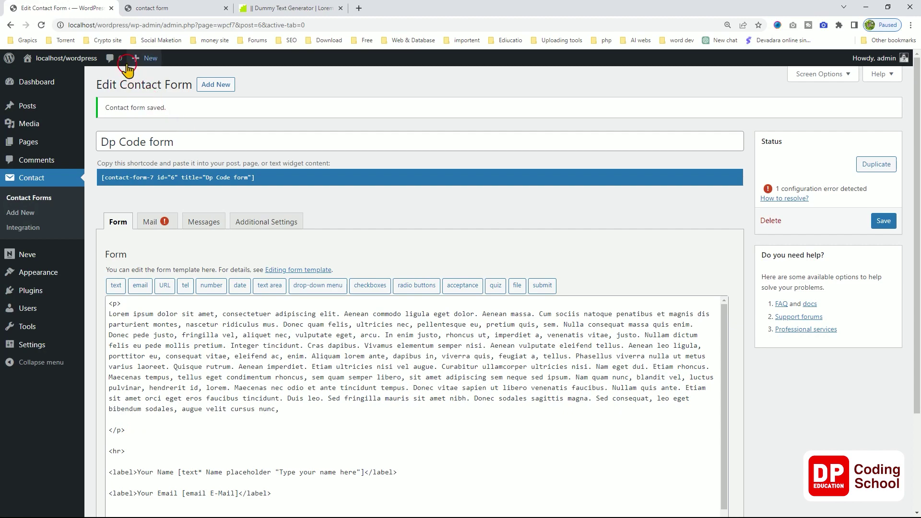
left_click(151, 7)
Enter a test name and the invalid email 'saaadaa', then submit to trigger the email error.
left_click(212, 361)
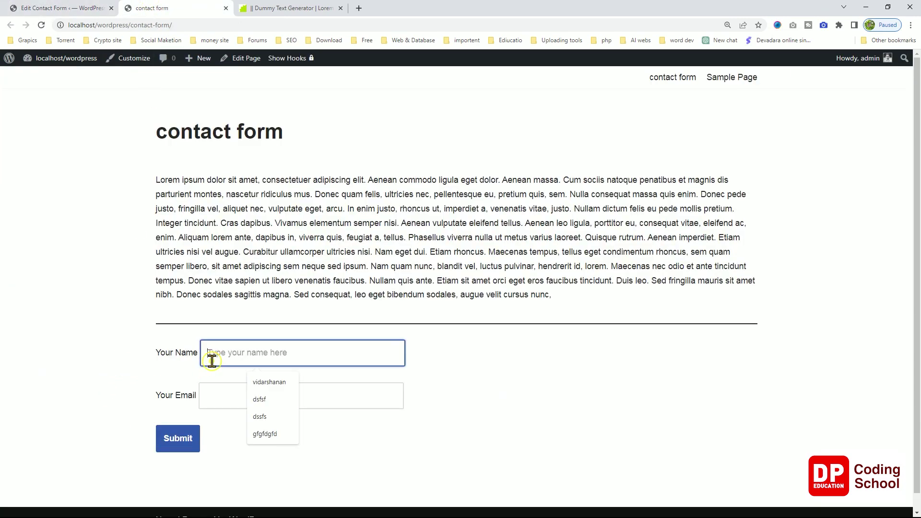
type("san")
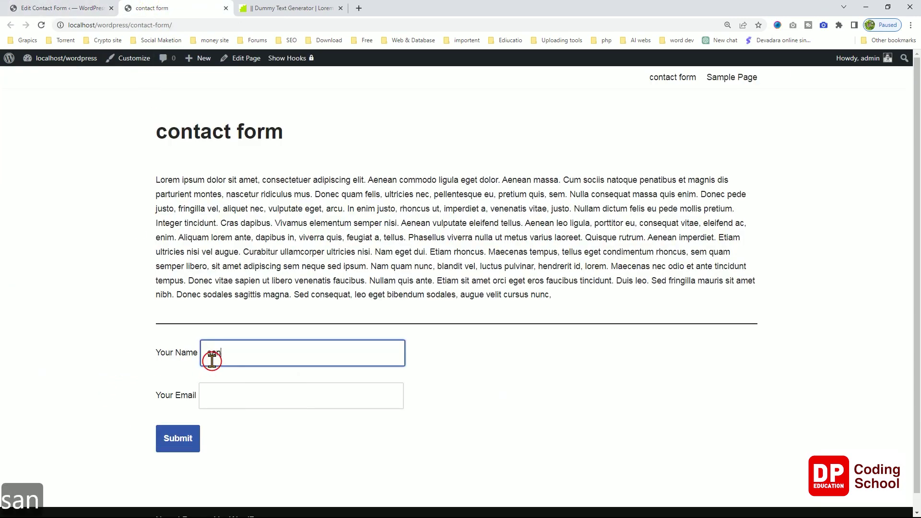
type("a")
key("BackSpace")
key("BackSpace")
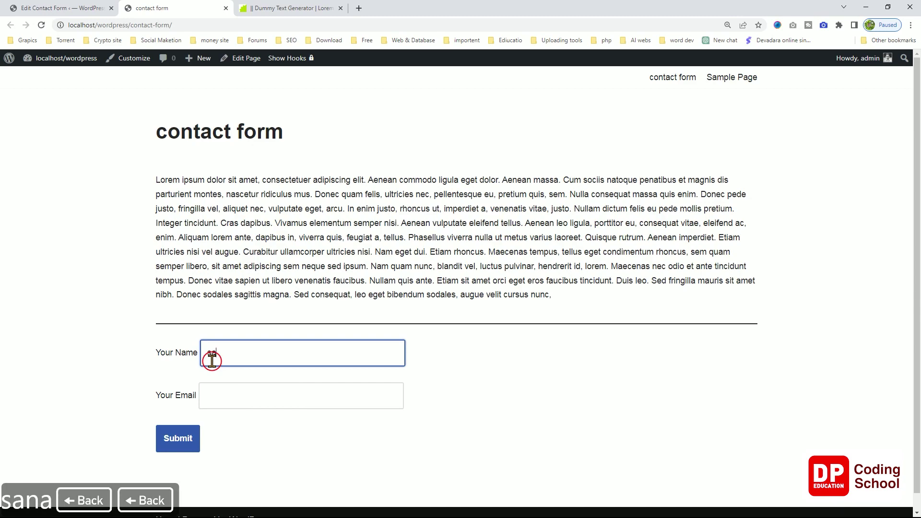
type("man")
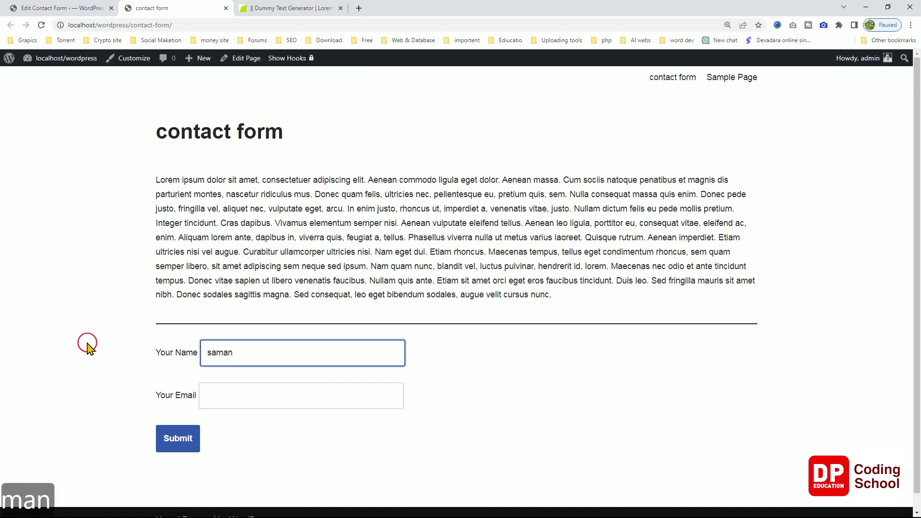
left_click(214, 394)
type("s")
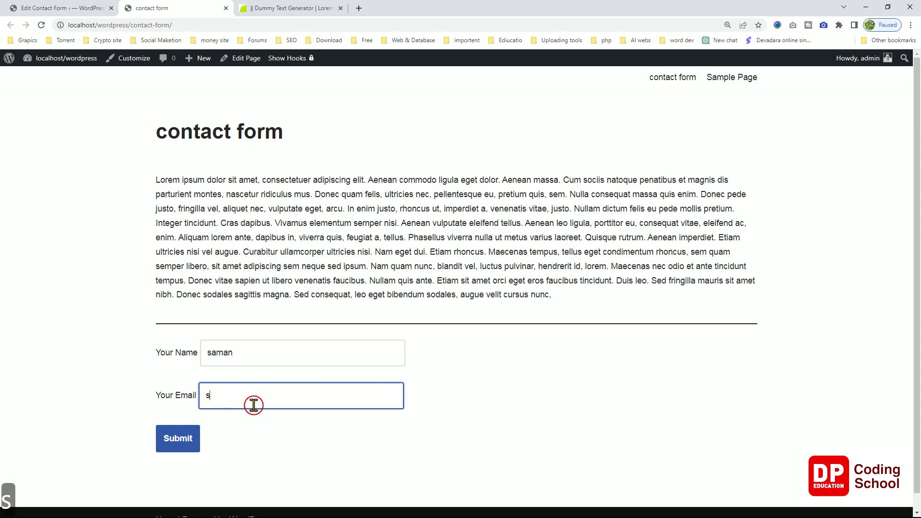
type("aaadaa")
left_click(185, 437)
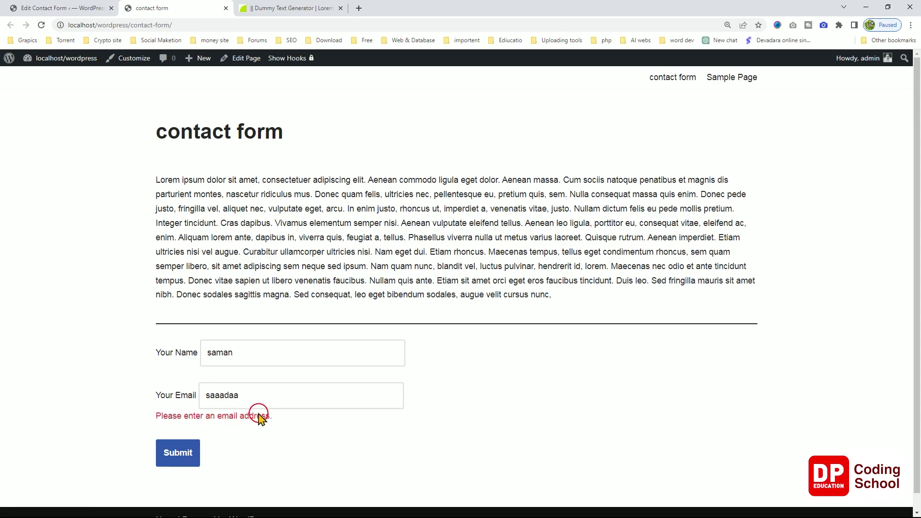
left_click_drag(290, 418, 161, 424)
left_click(289, 426)
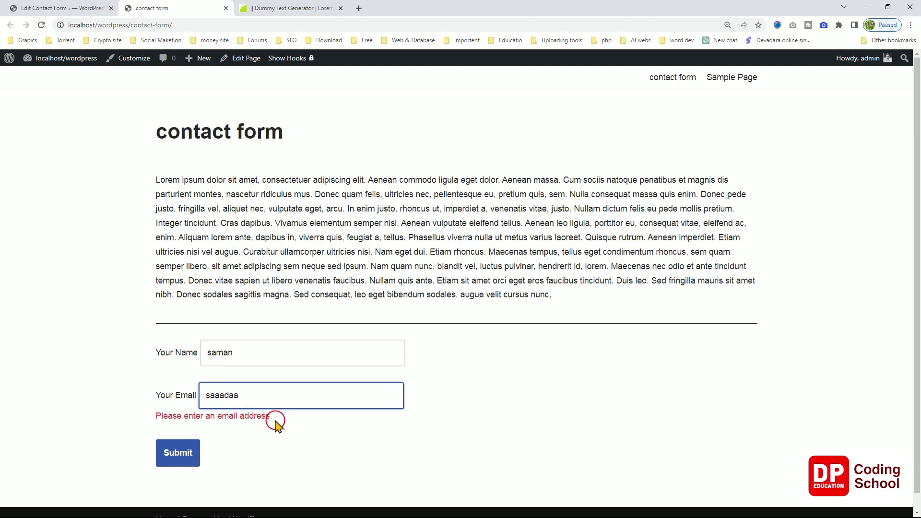
double_click(288, 406)
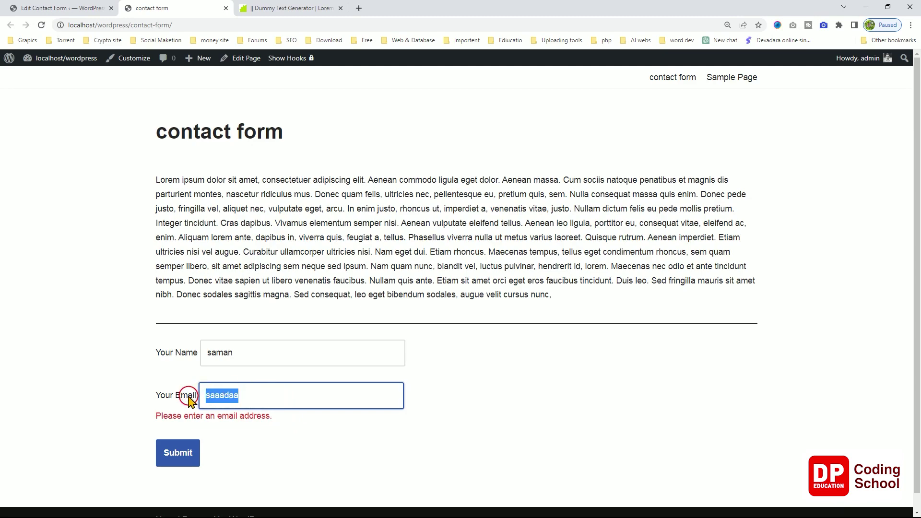
key("shift")
key("BackSpace")
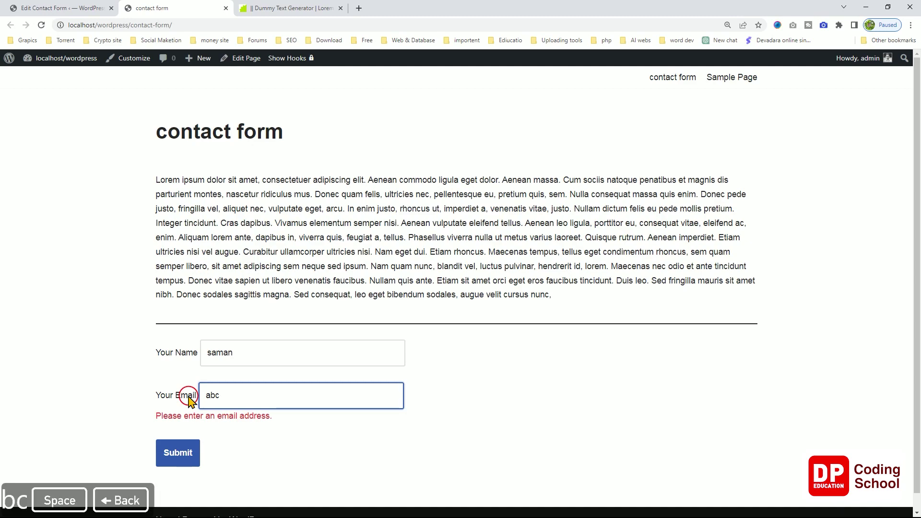
key("shift")
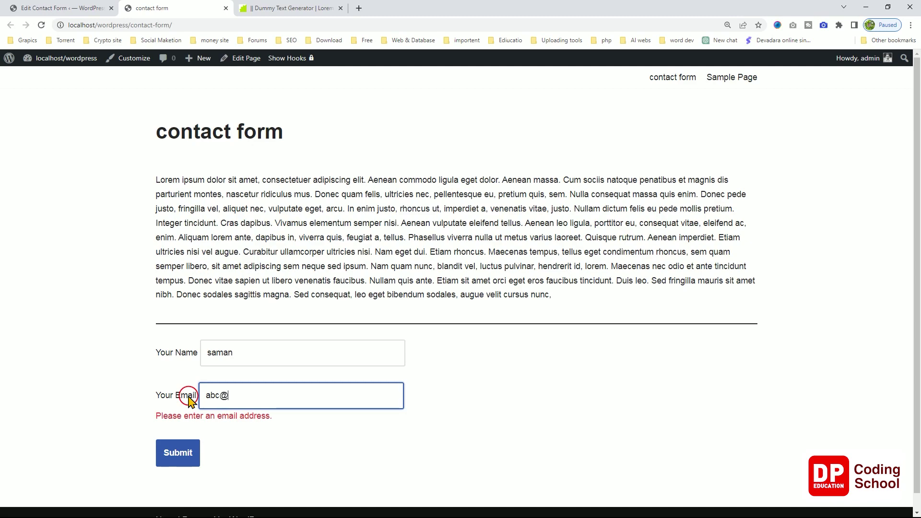
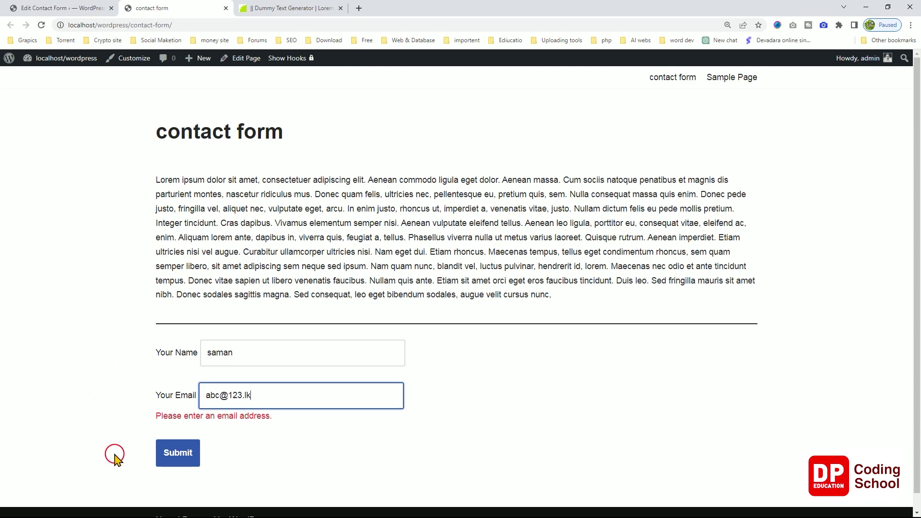
left_click(164, 458)
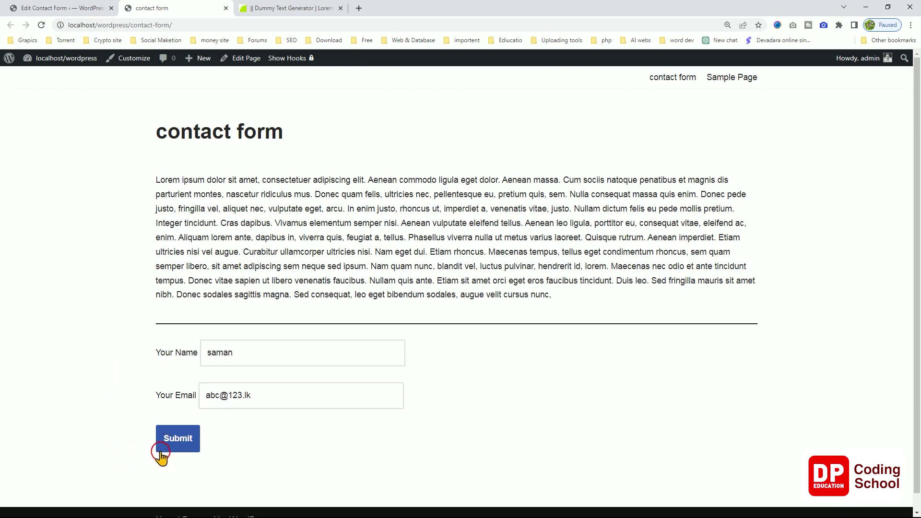
left_click(155, 452)
left_click(162, 451)
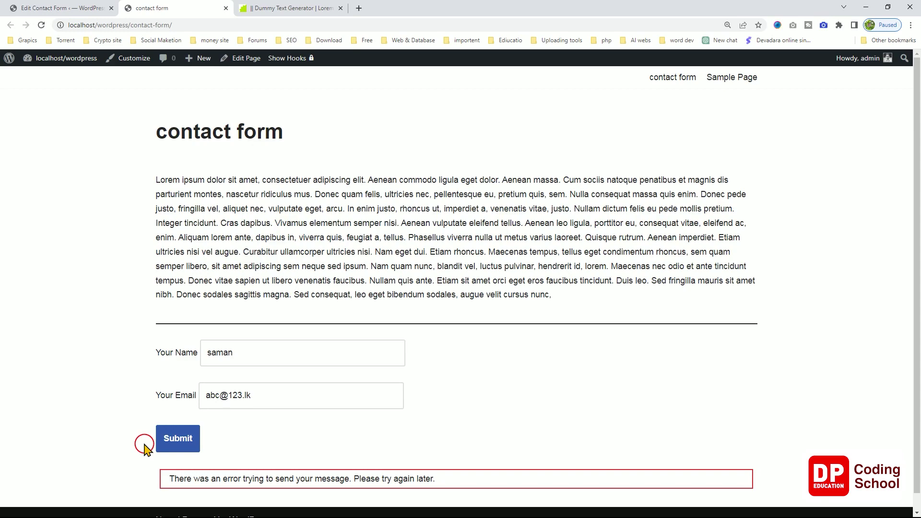
key("ctrl+shift+Tab")
Add a blank line after the Your Email label line and open the date tag generator.
mouse_move(47, 327)
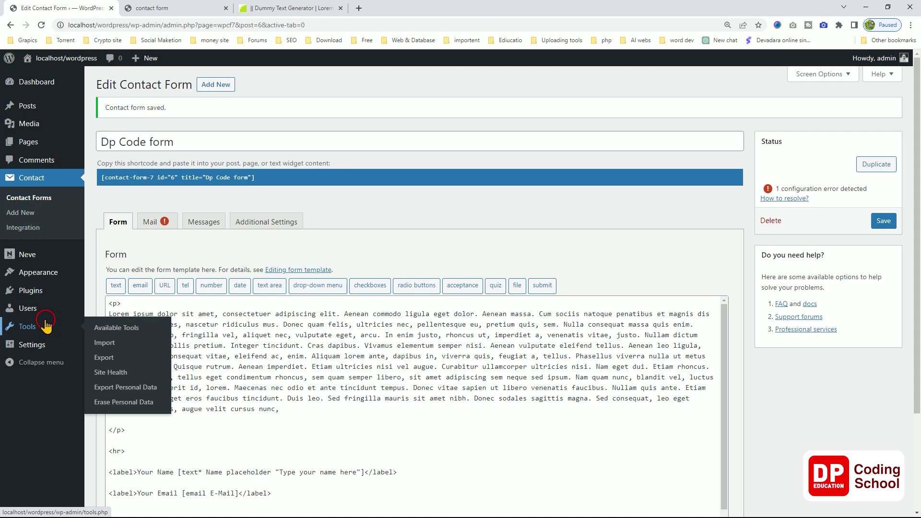
left_click(230, 425)
scroll(232, 433, "down", 1)
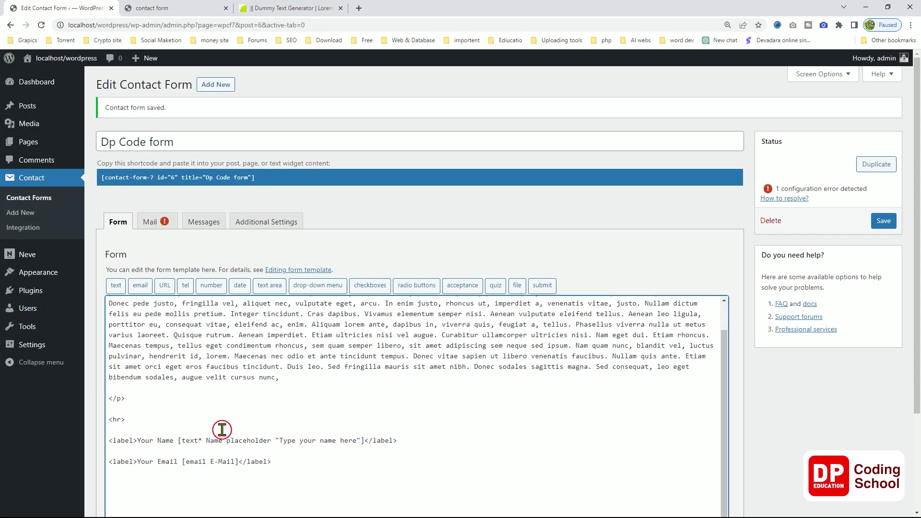
left_click(155, 401)
key("Down")
key("Down")
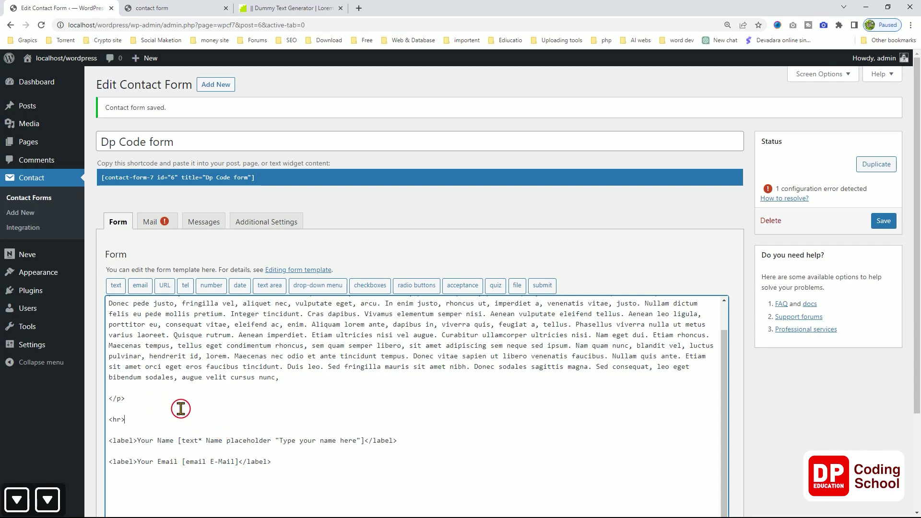
left_click(280, 462)
key("Return")
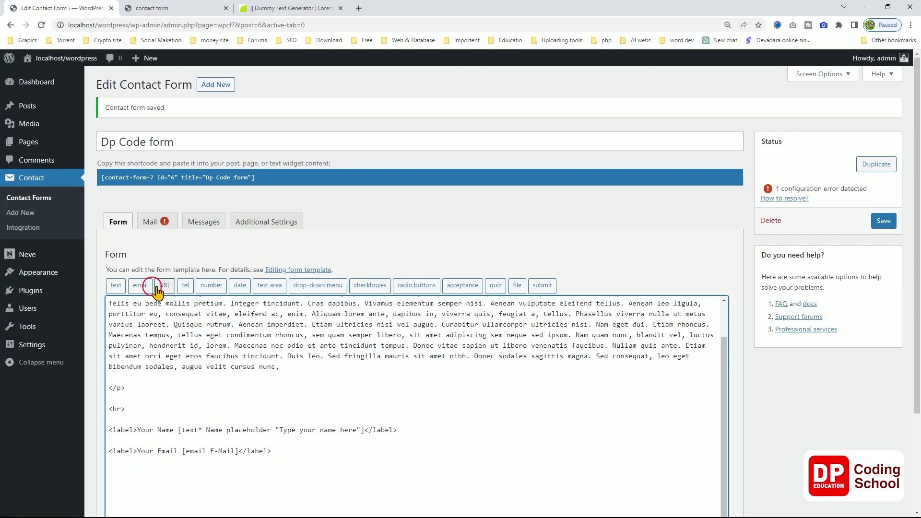
left_click(240, 285)
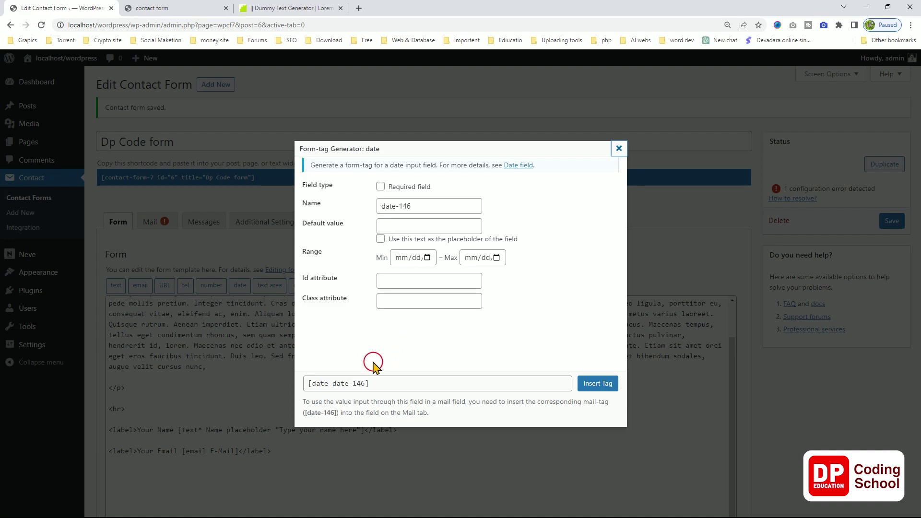
Set the date tag's minimum to 05/01/2023 and insert [date date-146 min:2023-05-01].
left_click(395, 388)
left_click(388, 384)
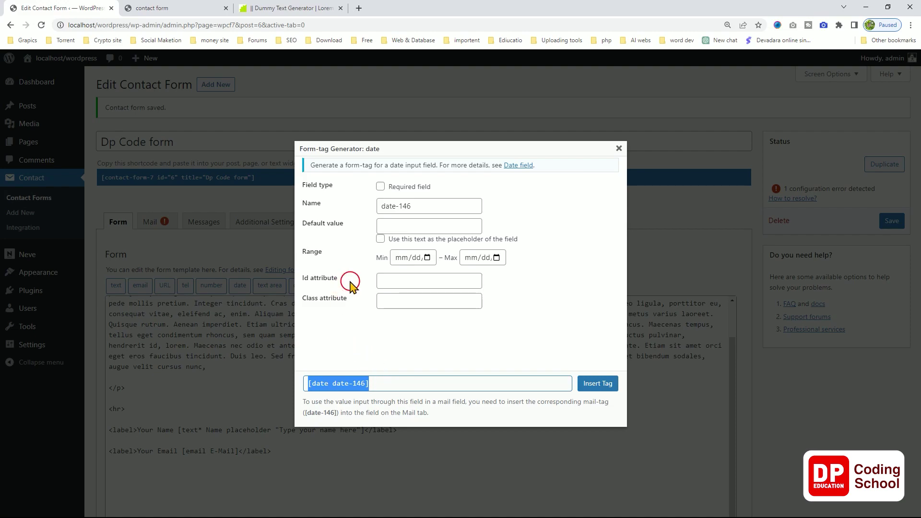
left_click(399, 258)
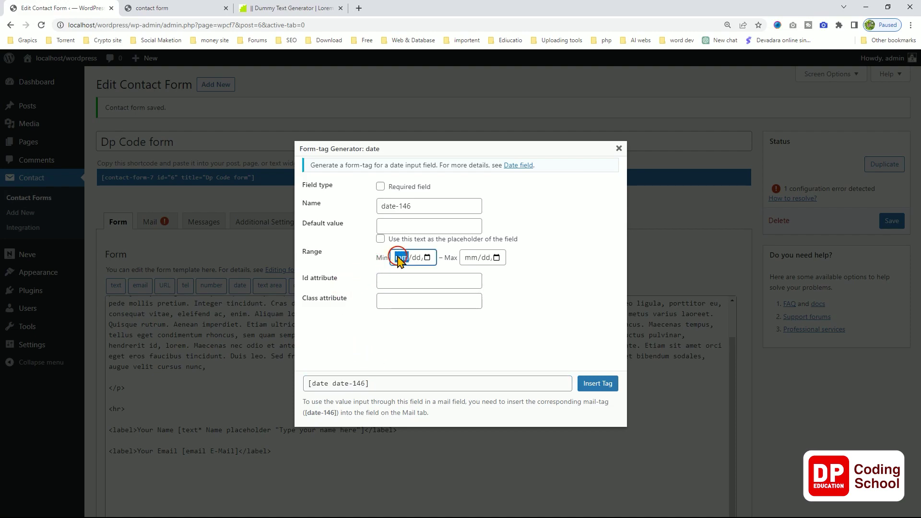
left_click(422, 258)
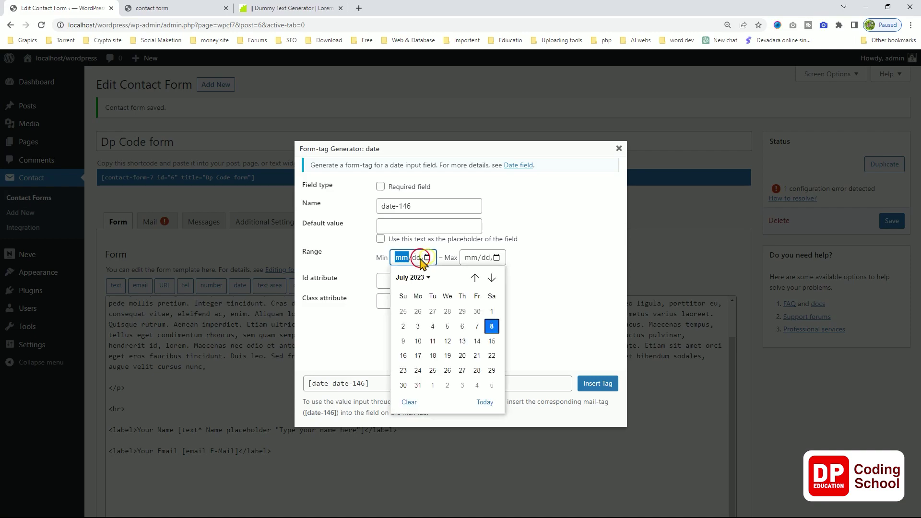
left_click(418, 312)
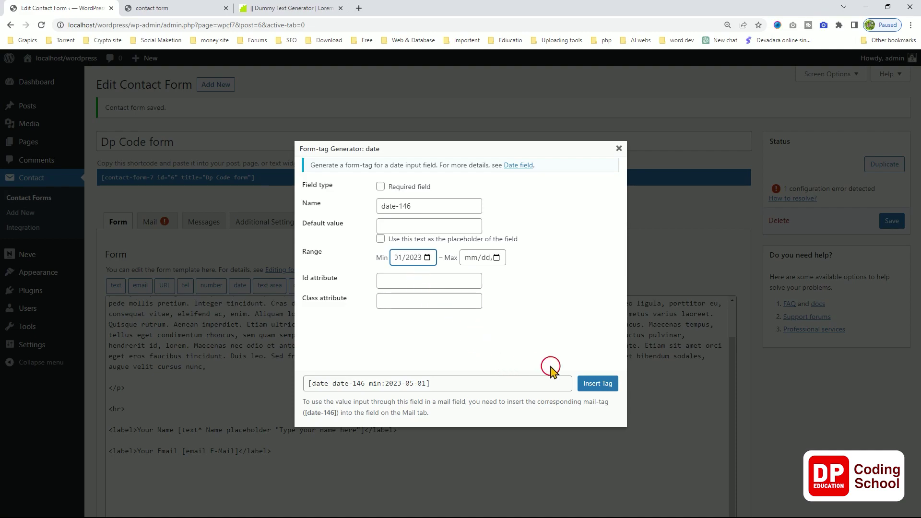
left_click(590, 383)
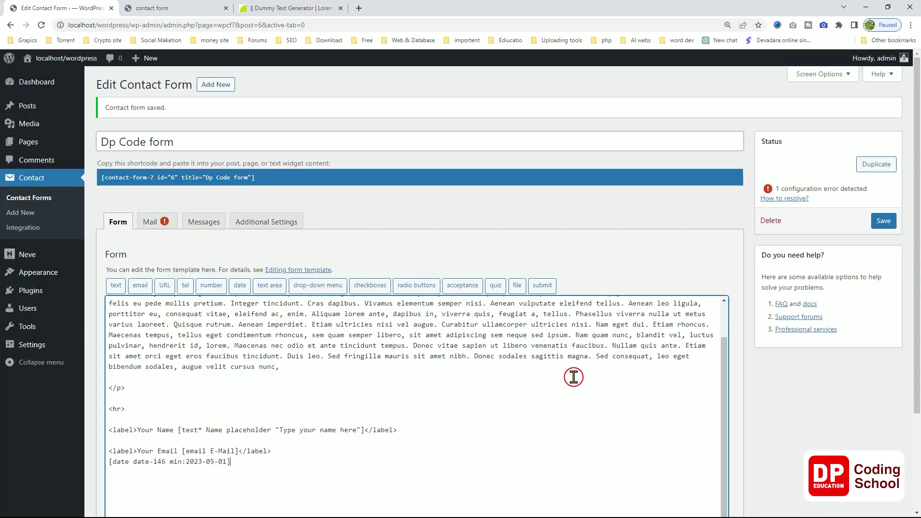
scroll(571, 374, "down", 3)
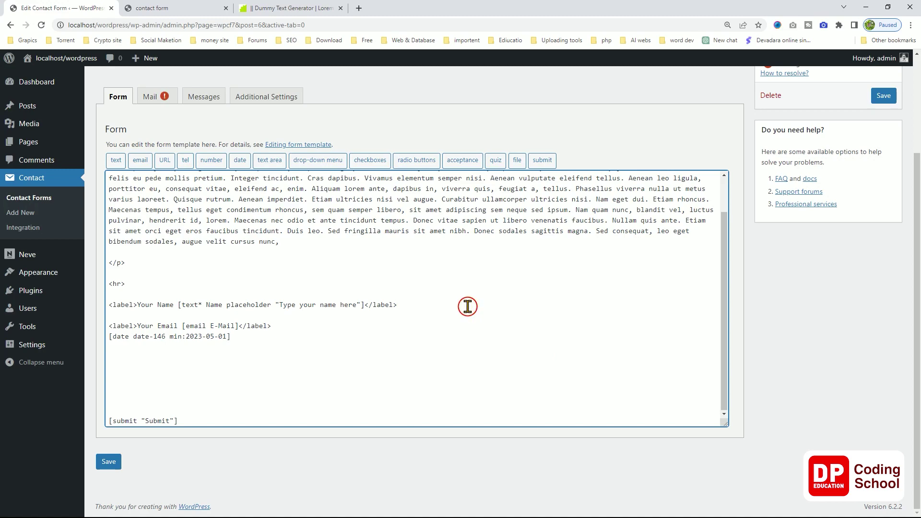
Copy the Your Email label line and paste a duplicate beside the date tag.
left_click(279, 327)
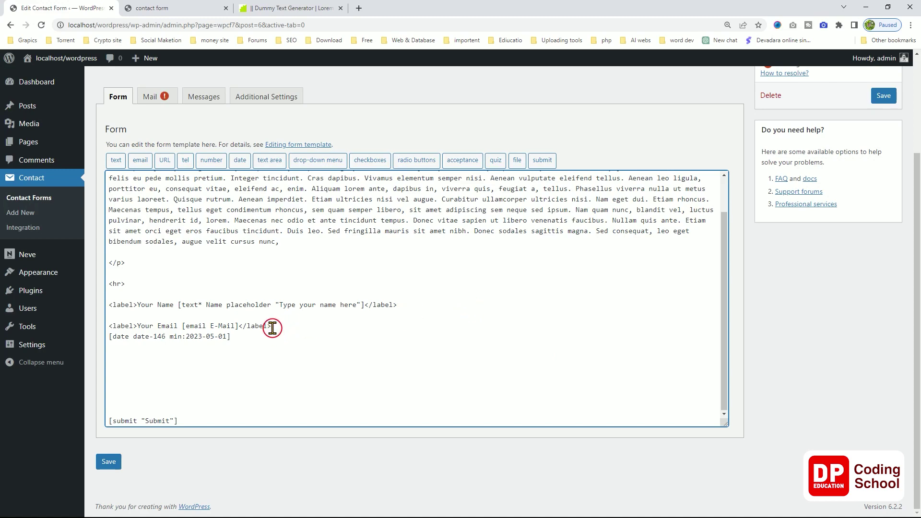
left_click_drag(289, 326, 109, 326)
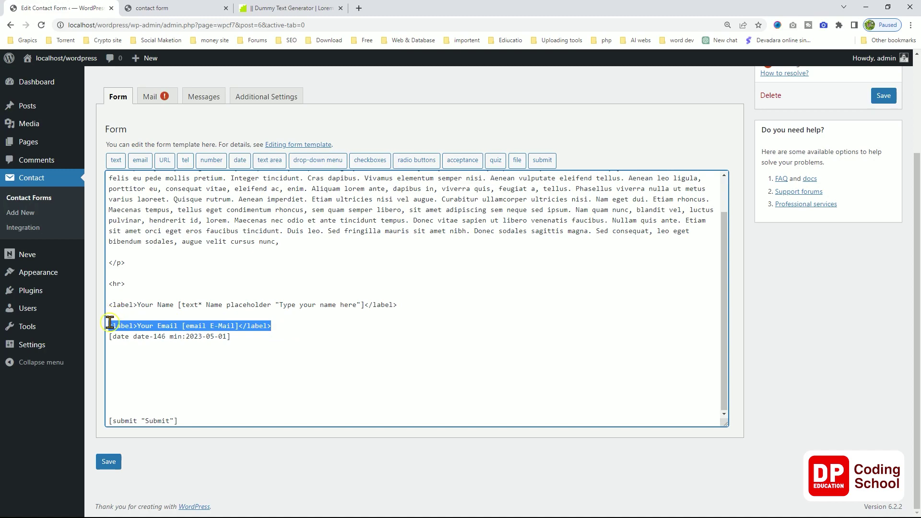
key("ctrl+c")
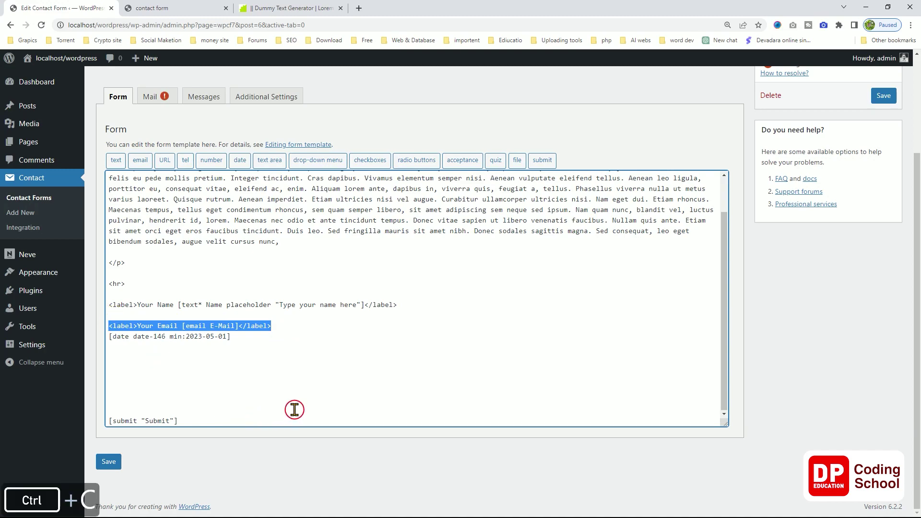
left_click(293, 336)
key("Return")
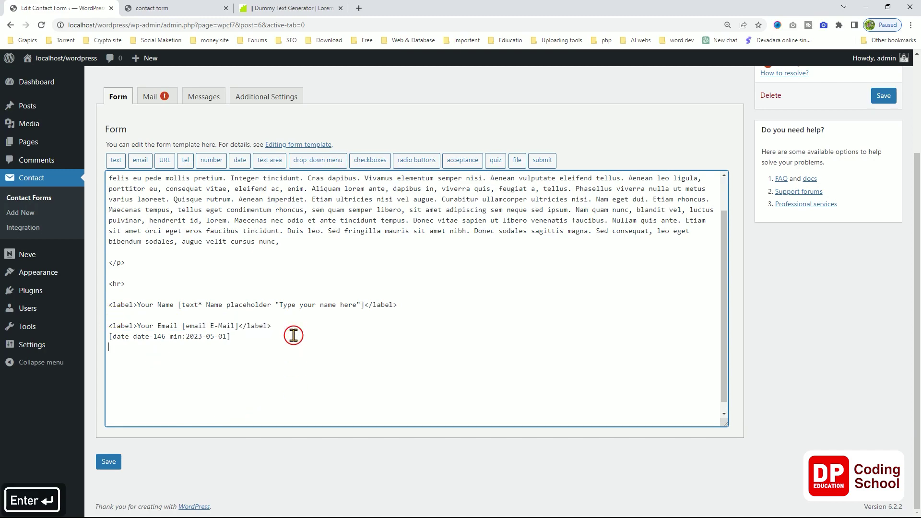
key("Return")
key("Up")
key("ctrl+v")
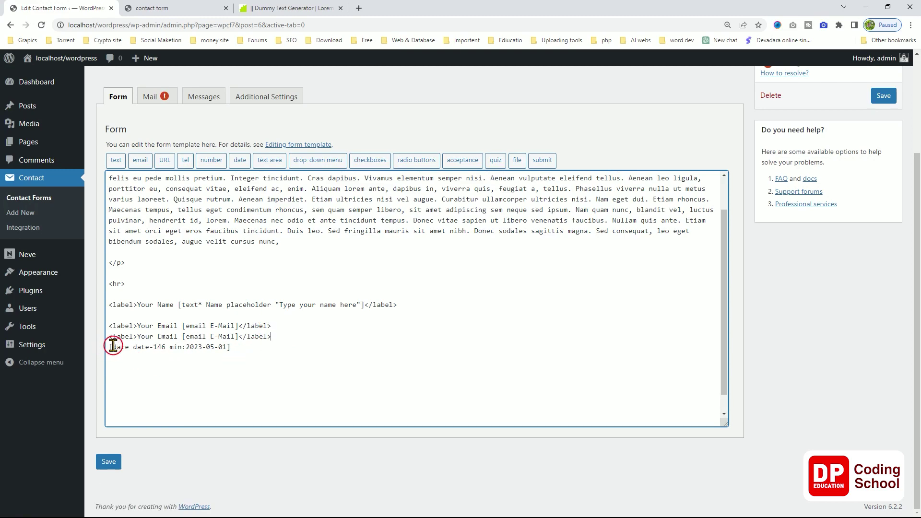
Cut the date tag line and select the duplicate label's [email] tag to replace it.
left_click_drag(109, 344, 237, 350)
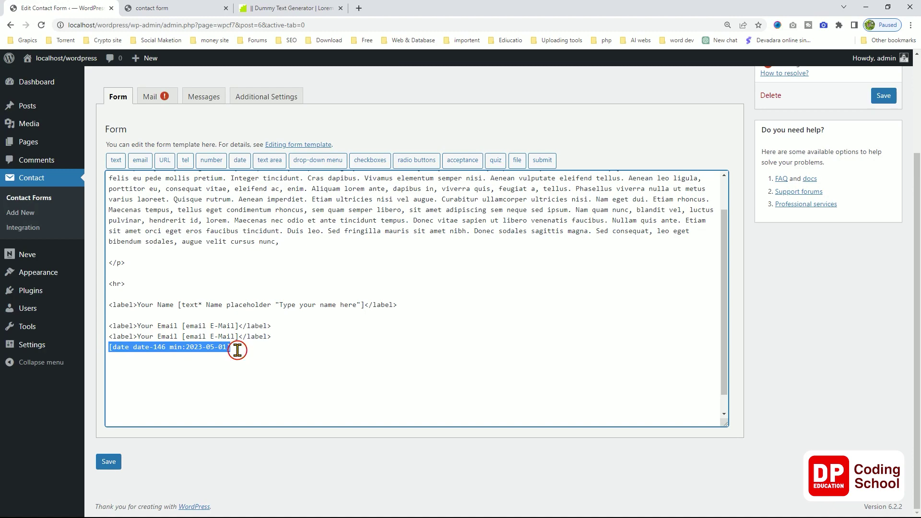
key("ctrl+x")
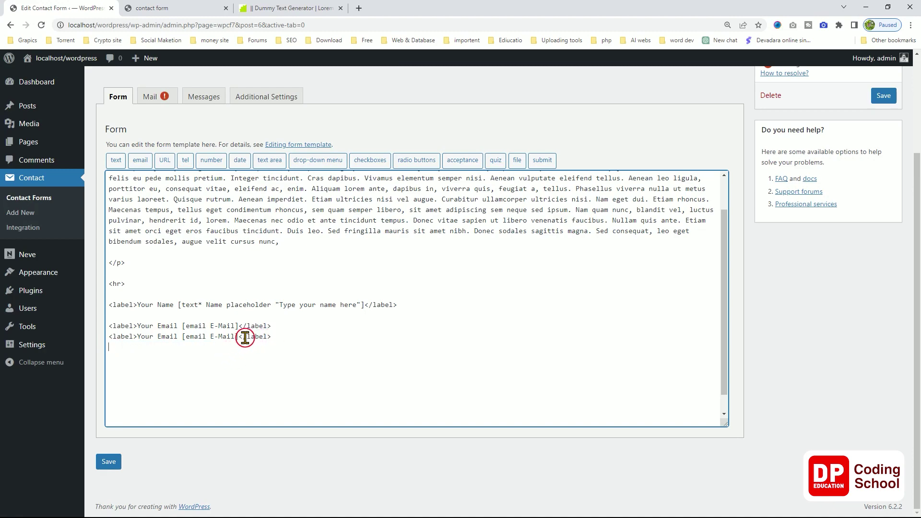
left_click_drag(242, 336, 211, 336)
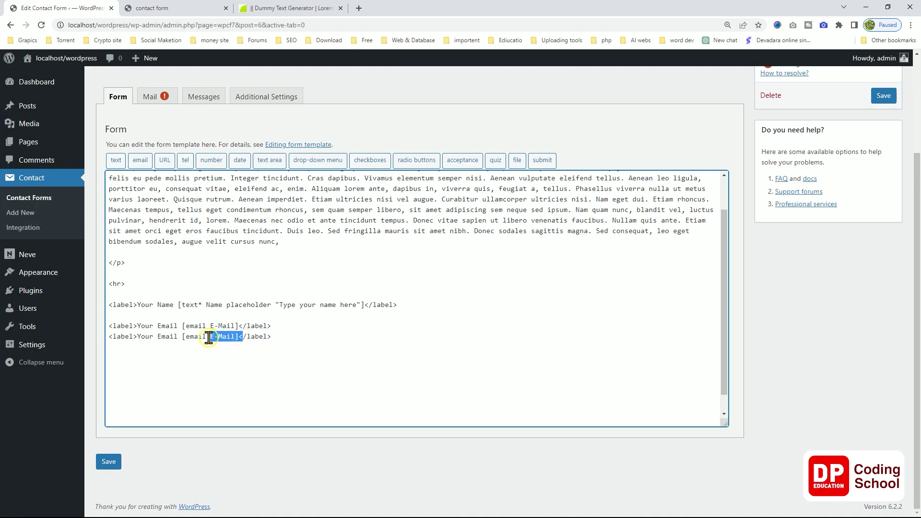
left_click(217, 335)
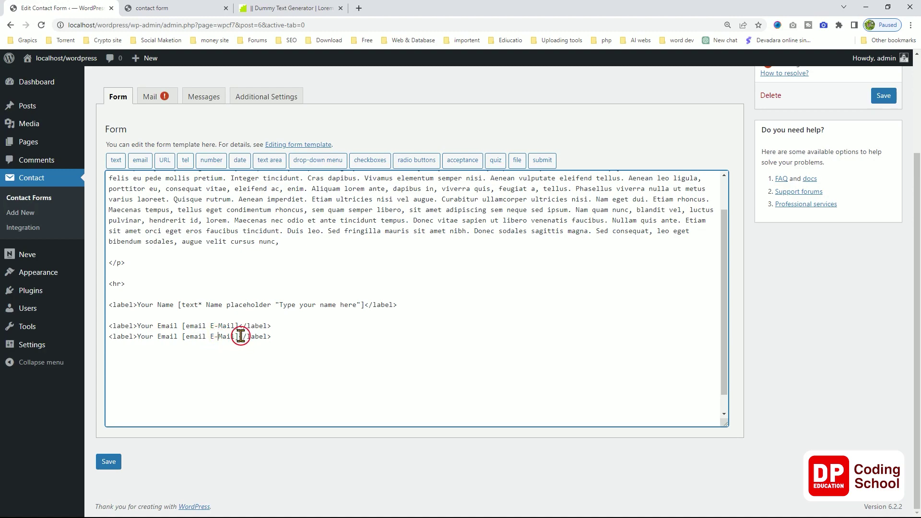
left_click_drag(242, 335, 173, 344)
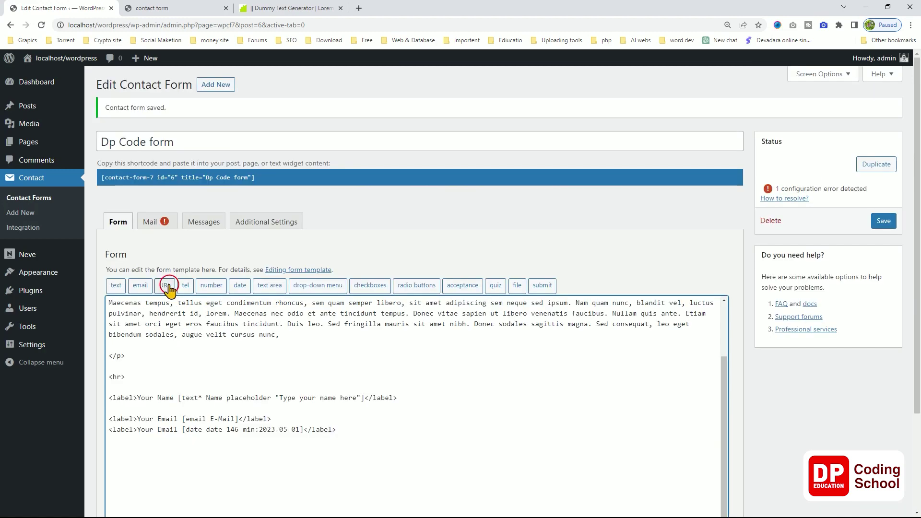
Generate a number tag with Min 100 and Max 150 and insert it below the date label.
left_click(203, 286)
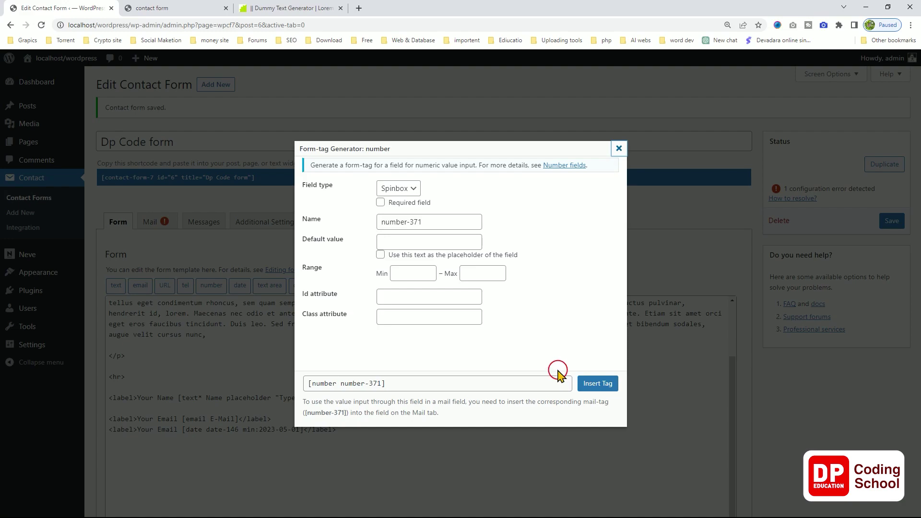
left_click(398, 192)
key("Down")
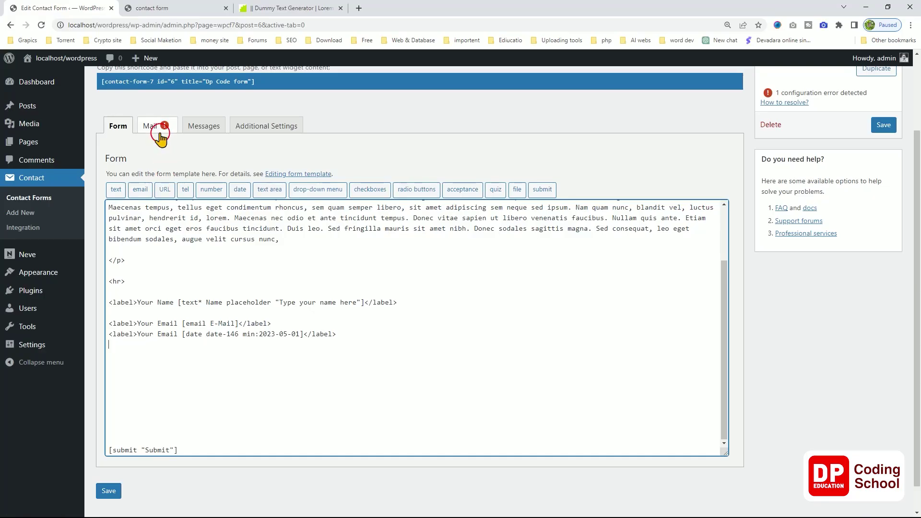
scroll(158, 332, "up", 1)
scroll(158, 332, "up", 1)
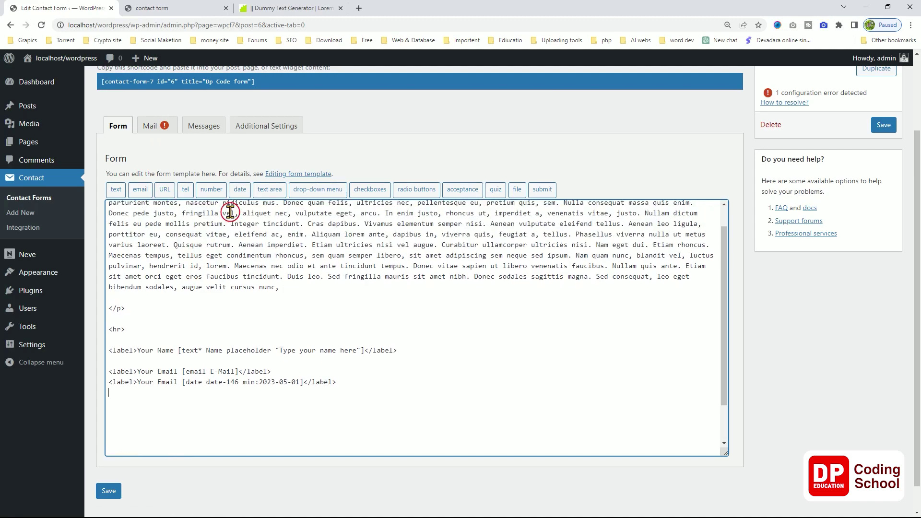
left_click(211, 190)
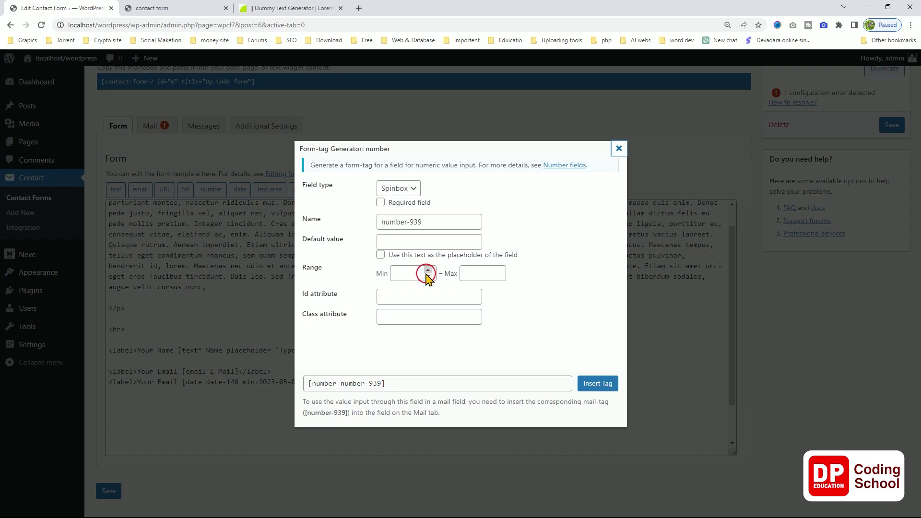
left_click(406, 271)
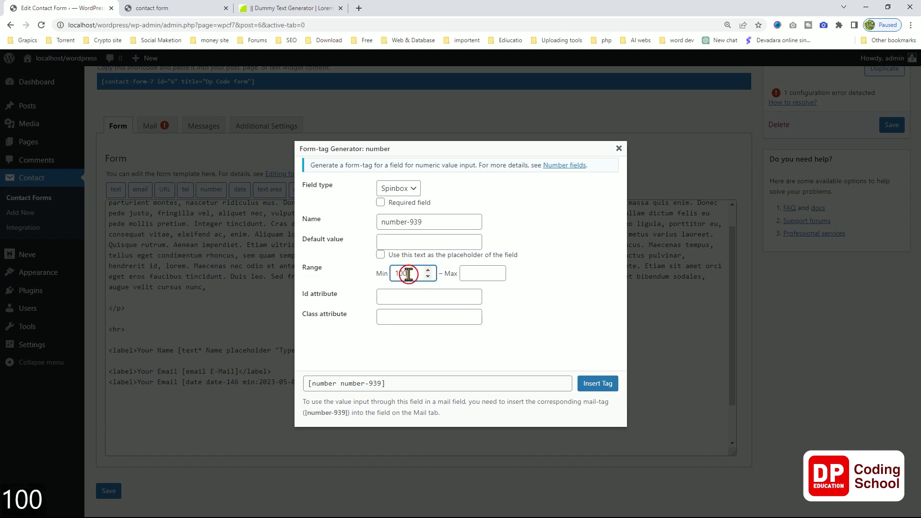
left_click(461, 274)
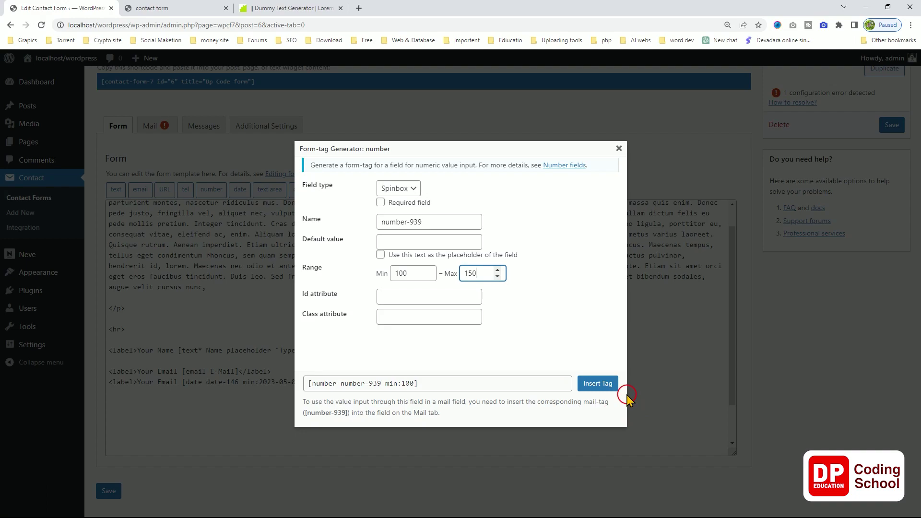
left_click(615, 384)
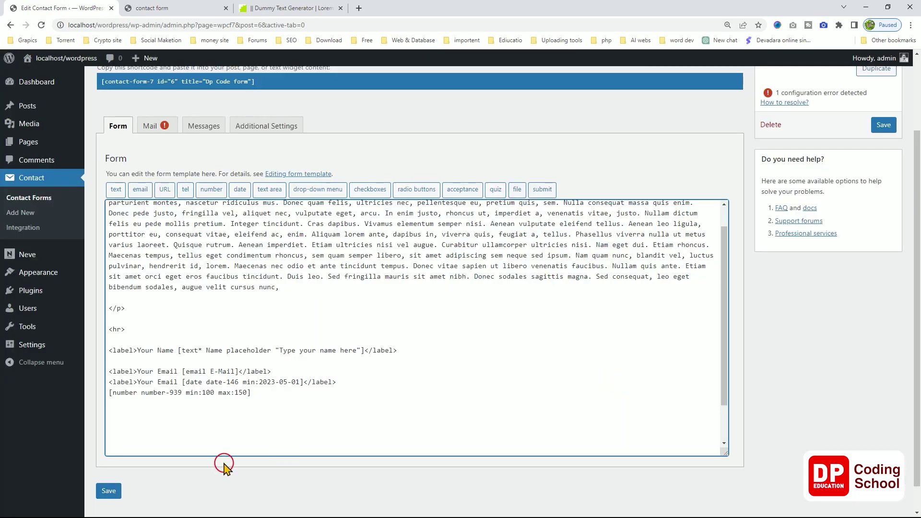
Save the Dp Code form containing the new number field.
left_click(108, 491)
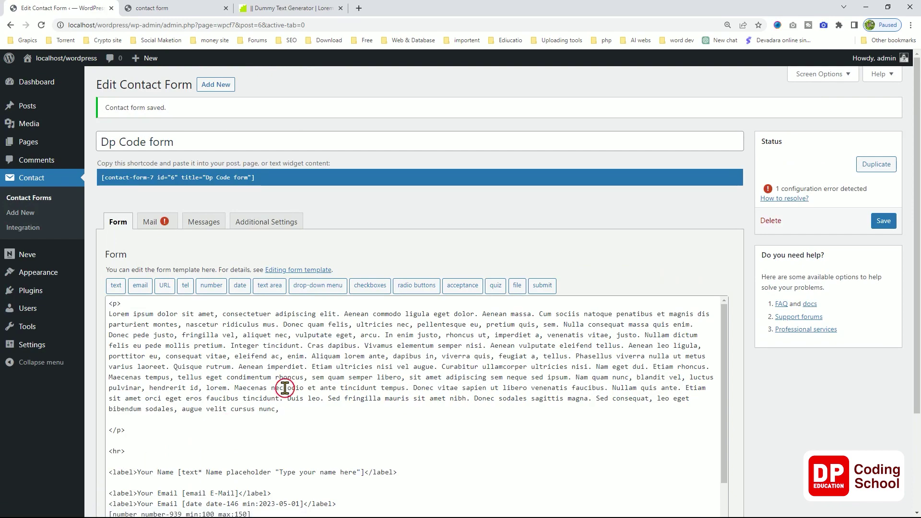
scroll(248, 382, "down", 2)
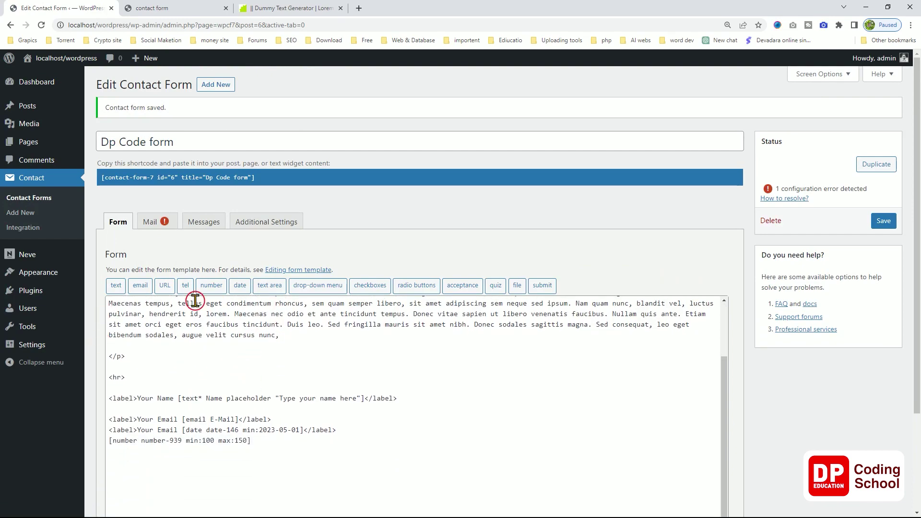
left_click(883, 221)
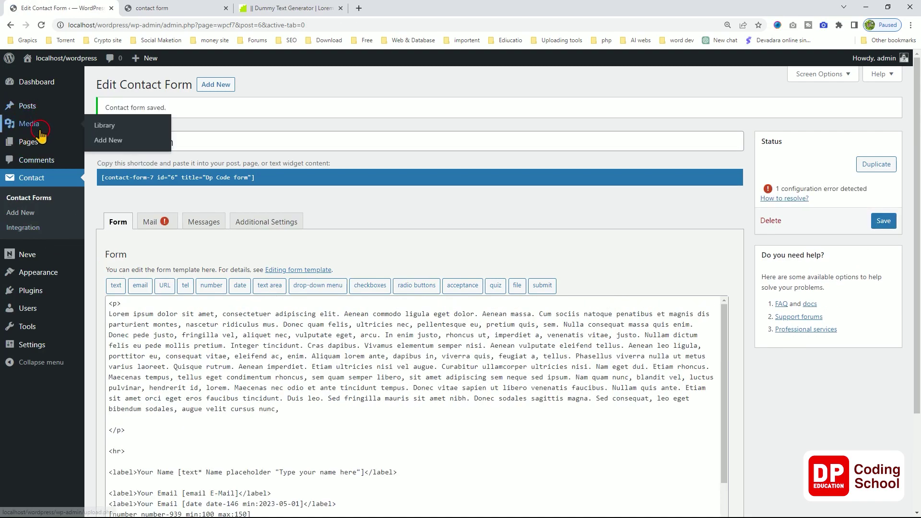
Reload the live contact form page and try out the new number box.
mouse_move(36, 147)
left_click(149, 9)
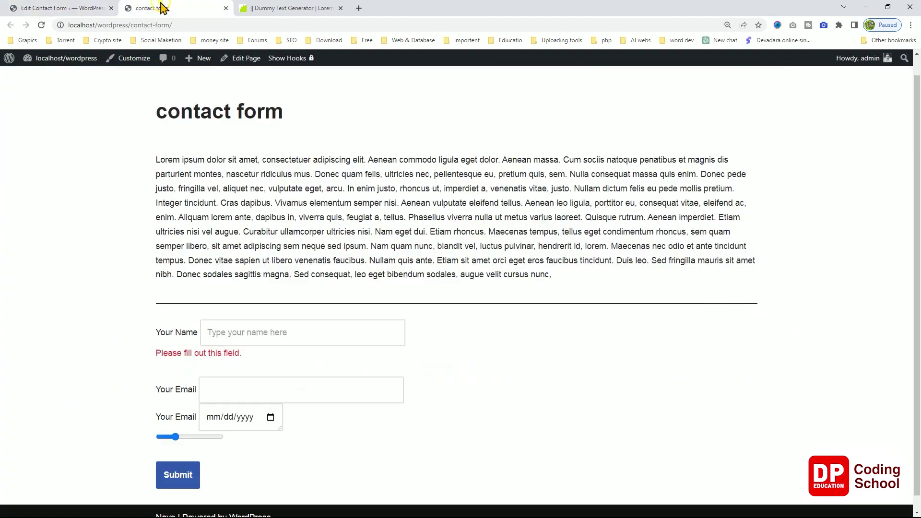
right_click(95, 190)
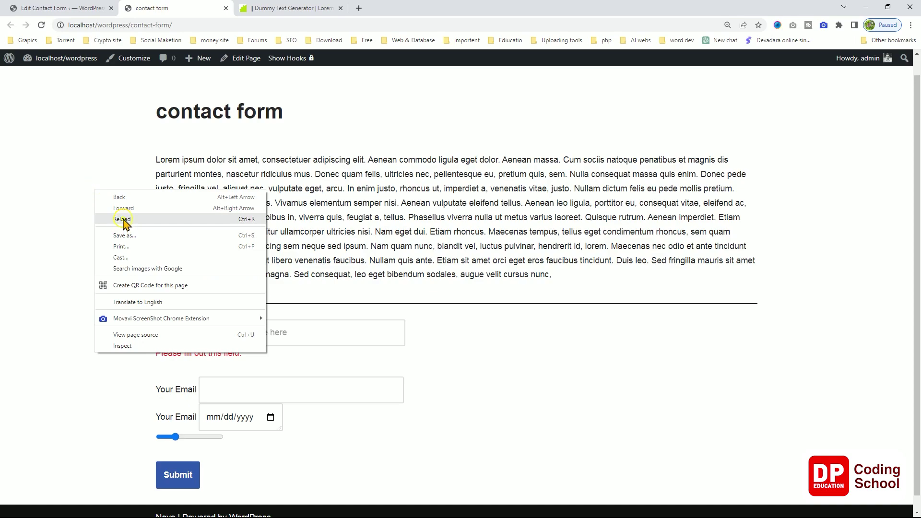
left_click(123, 222)
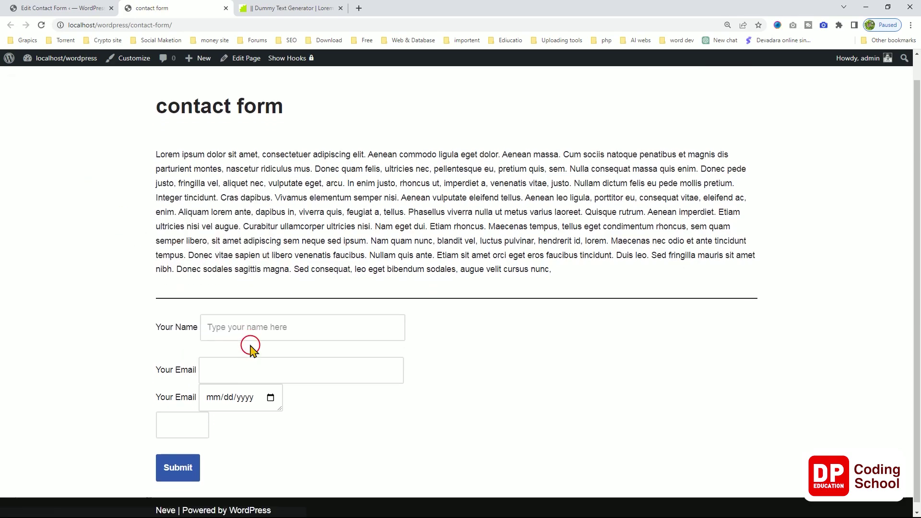
left_click(198, 415)
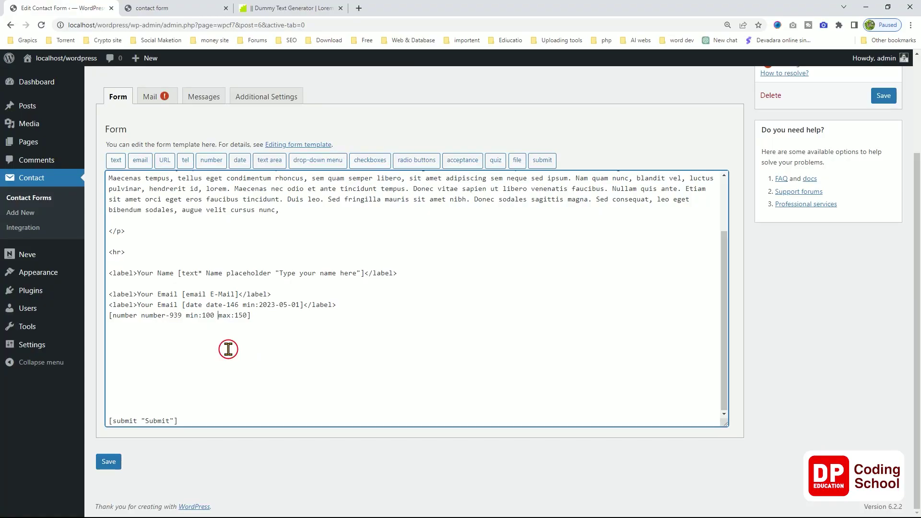
Insert a slider-style number tag with max 150 (range 100–150) on a new line below the number field.
left_click(285, 315)
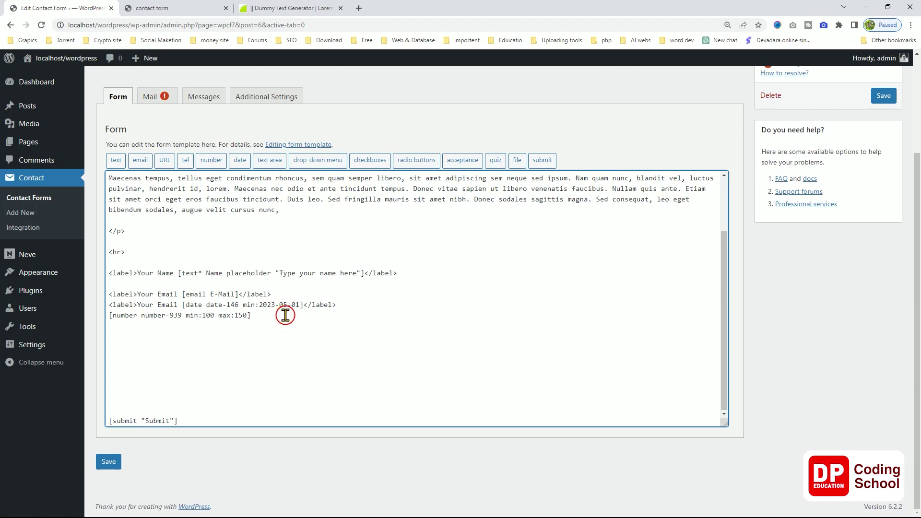
key("Return")
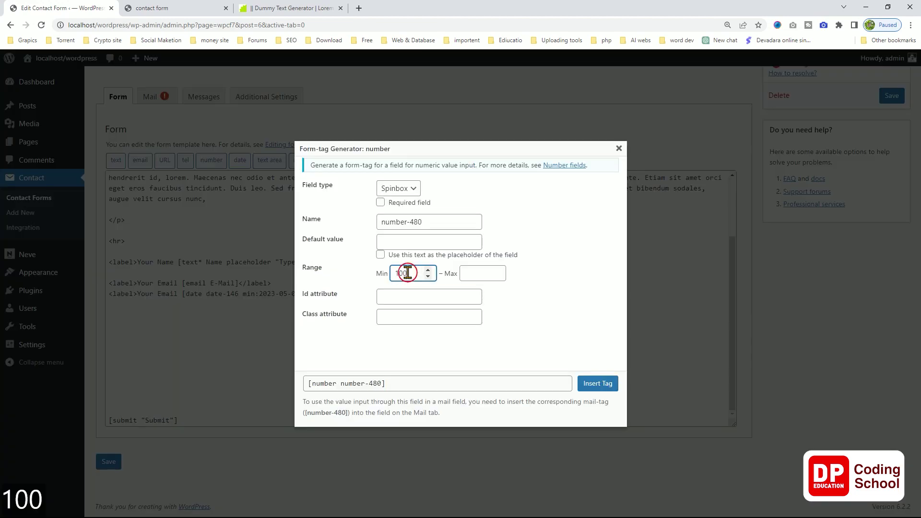
left_click(486, 271)
type("150")
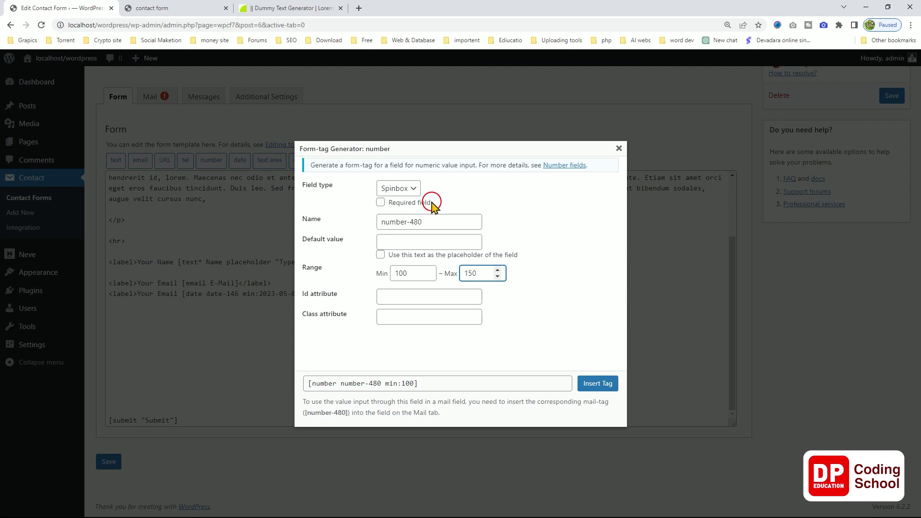
left_click(393, 188)
left_click(396, 206)
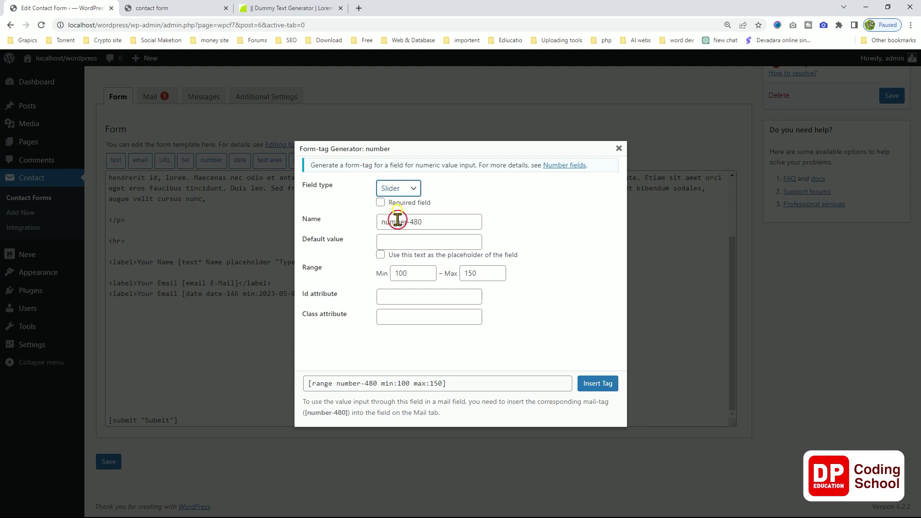
left_click(596, 394)
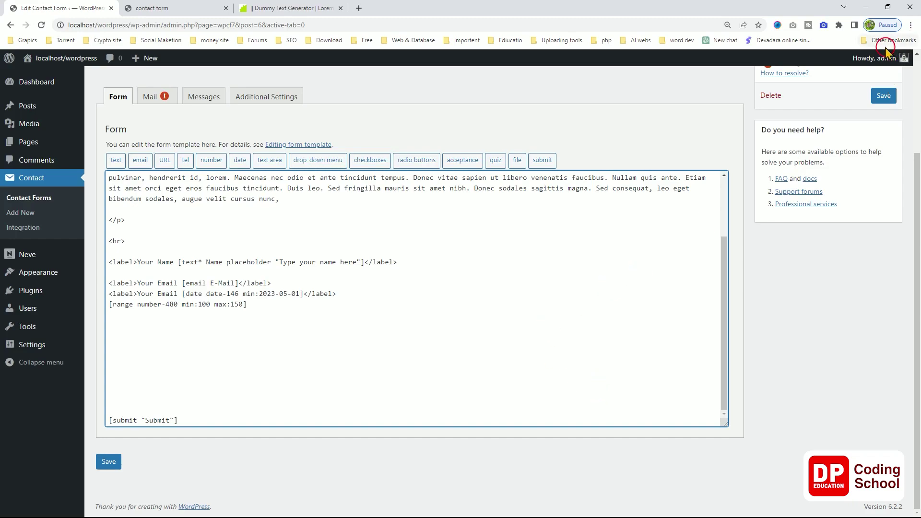
Save the form and reload the live contact page to show the slider under the date field.
left_click(884, 97)
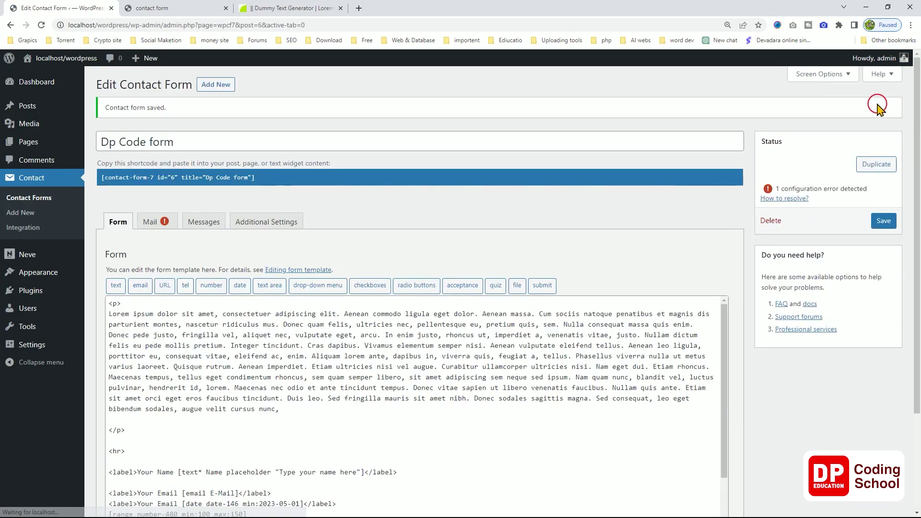
left_click(171, 8)
right_click(117, 224)
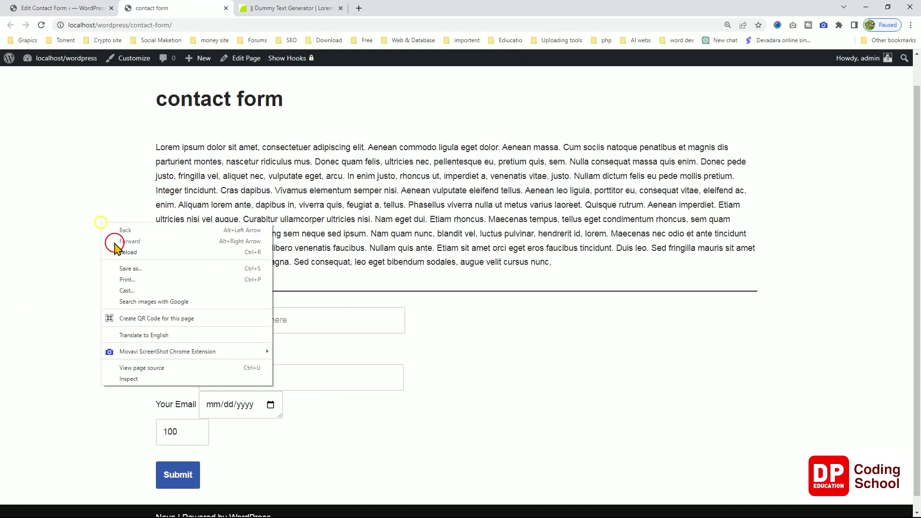
left_click(120, 250)
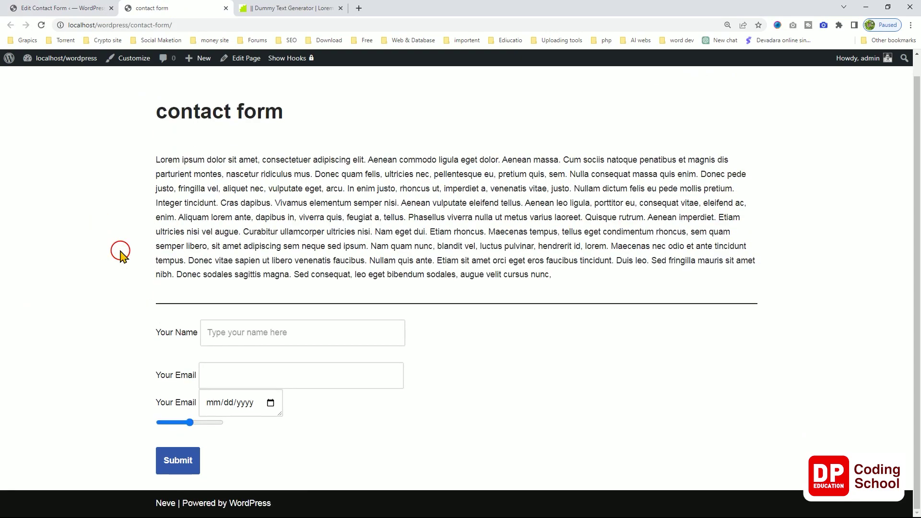